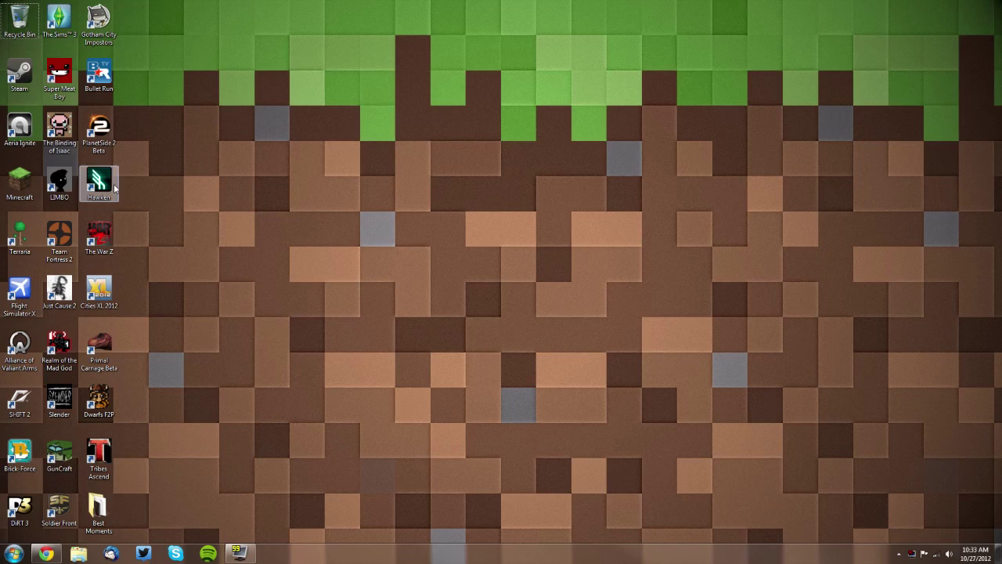
Step: Launch Minecraft, log in so the 1.4.2 game files download, then quit from the title screen
double_click(15, 184)
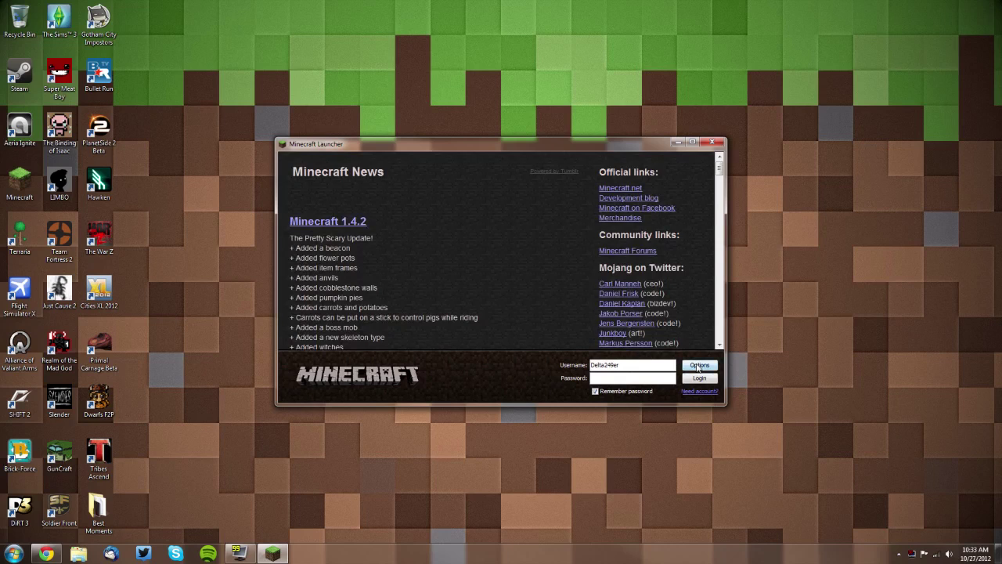
click(699, 366)
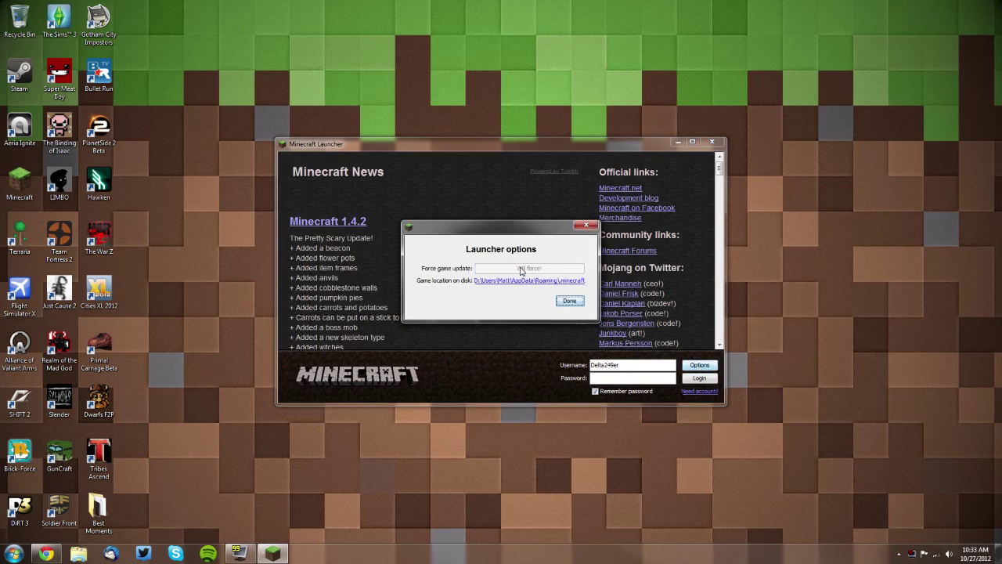
click(565, 301)
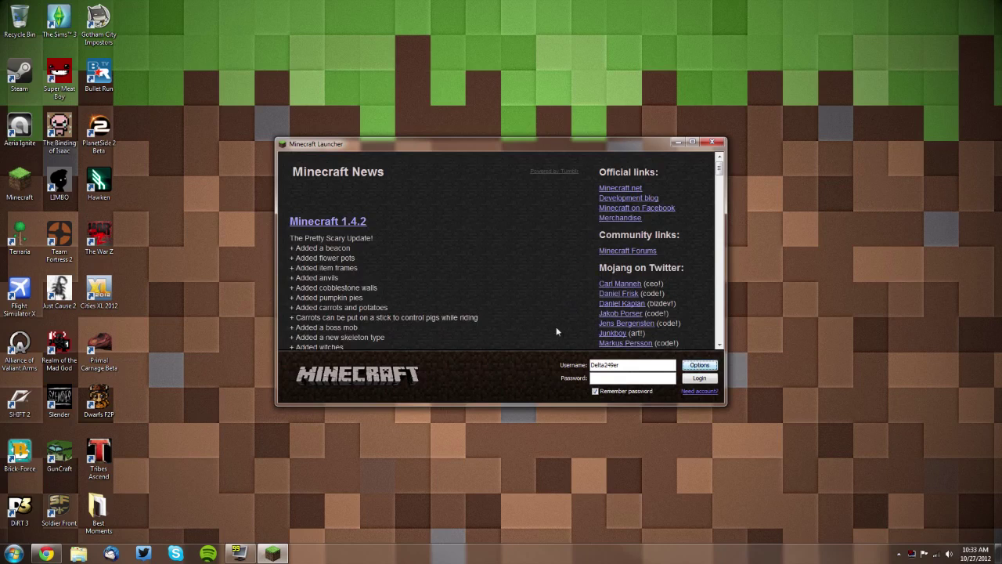
click(700, 379)
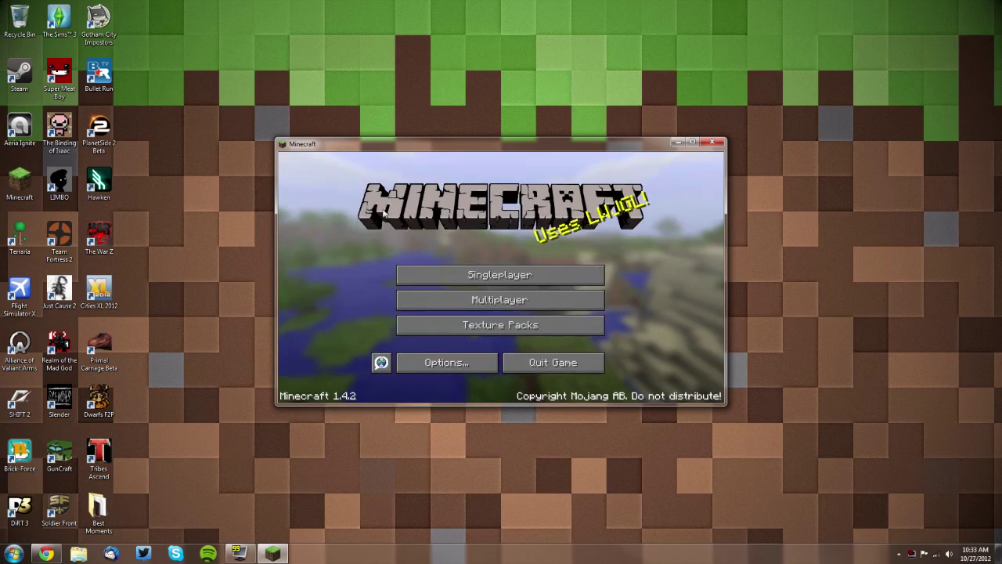
click(528, 366)
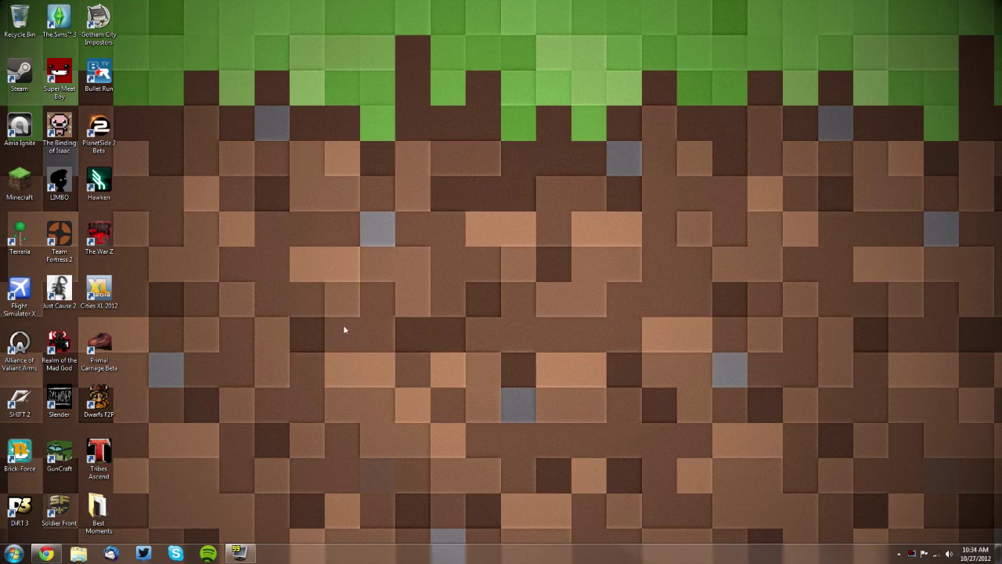
Step: Bring back the OptiFine forum post and highlight the Minecraft 1.4.2 and 1.3.2 version headings
click(46, 553)
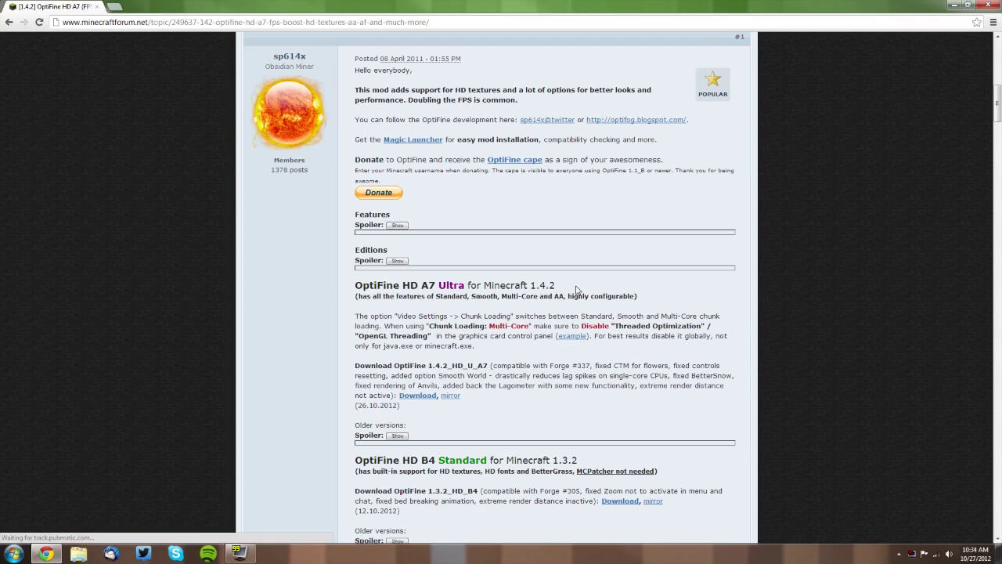
drag(555, 285, 457, 285)
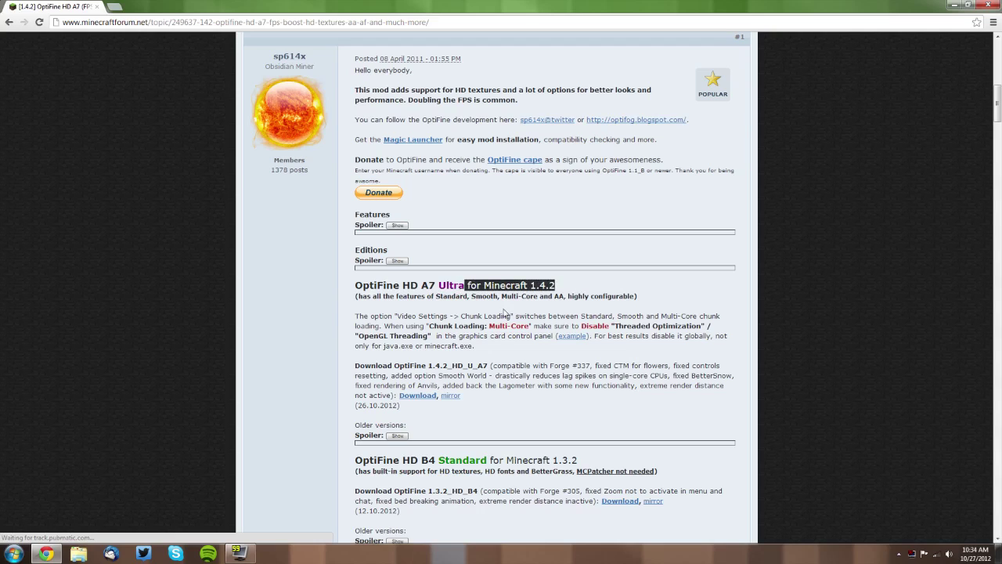
drag(577, 461, 488, 461)
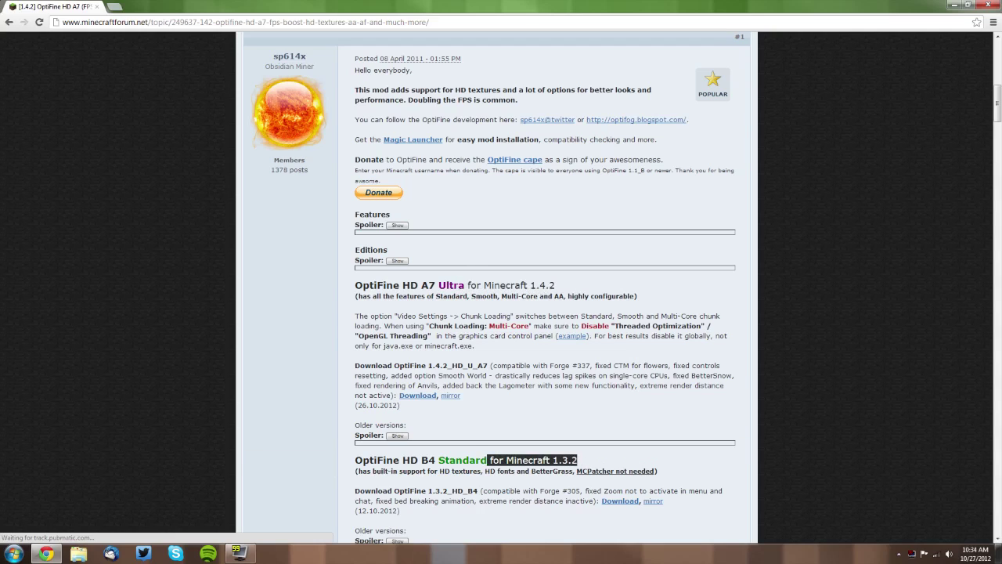
scroll(501, 313, down, 4)
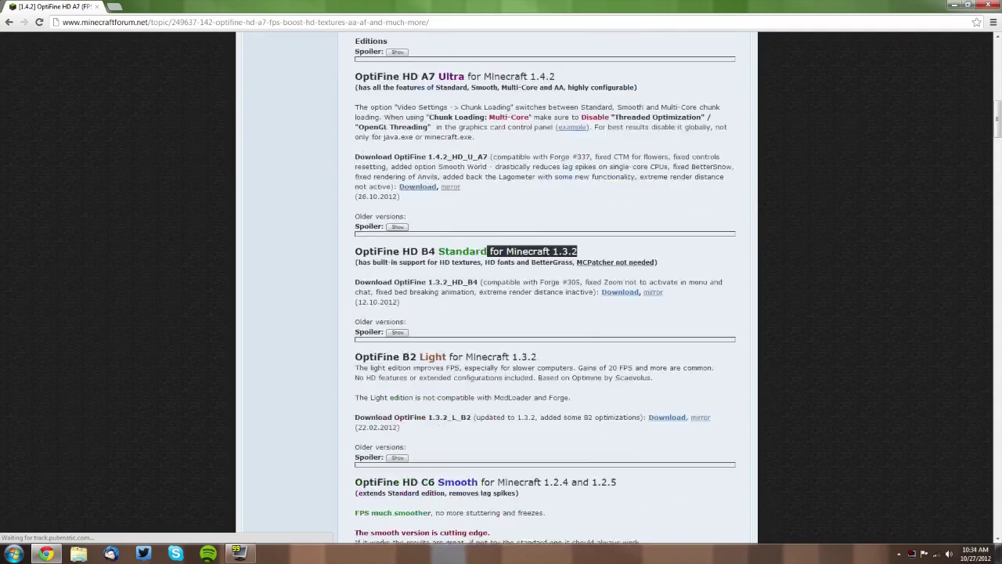
scroll(501, 313, up, 5)
click(478, 374)
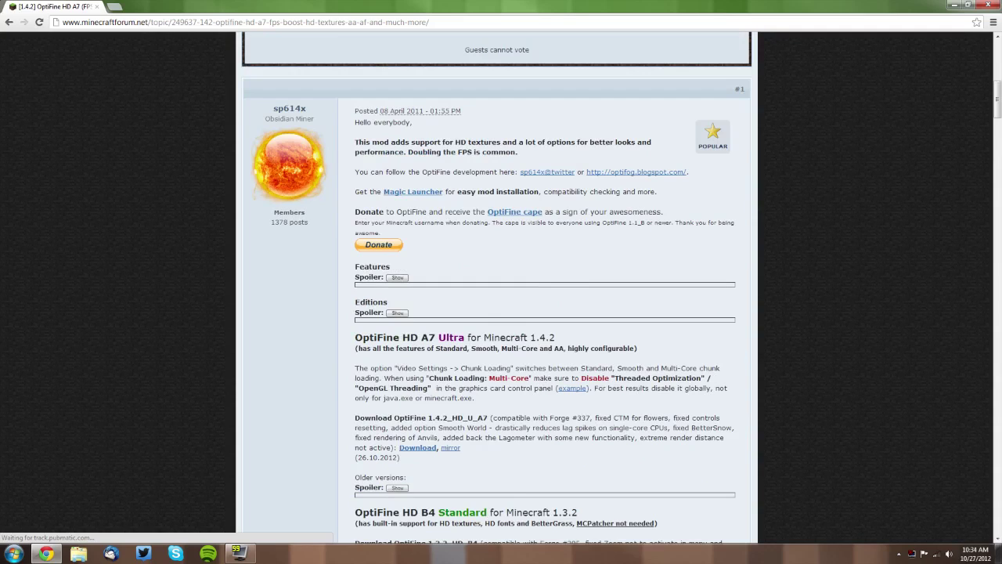
Step: Highlight the OptiFine HD A7 Ultra heading, then follow its Minecraft 1.4.2 download link
double_click(505, 336)
click(505, 337)
scroll(514, 368, down, 2)
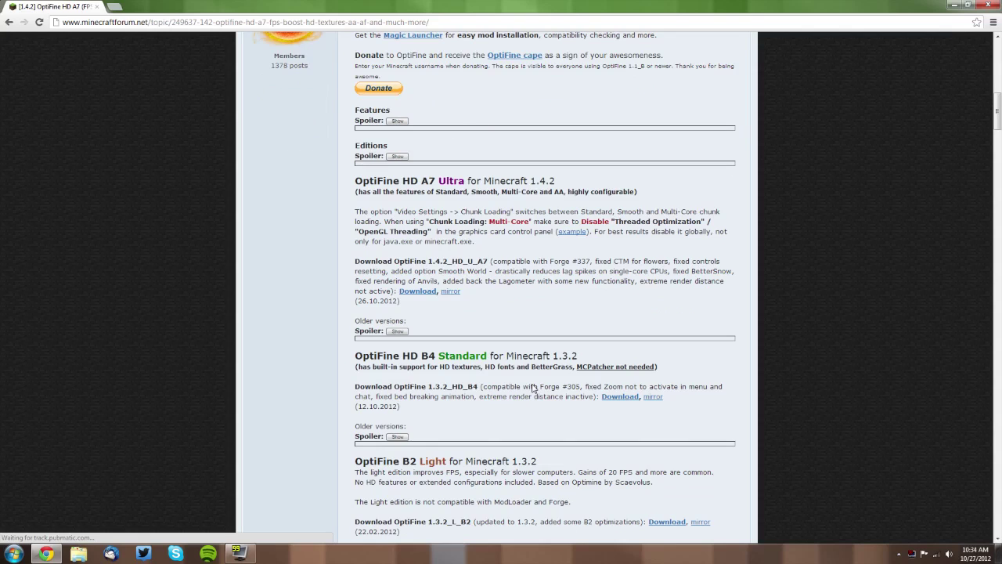
scroll(514, 368, up, 2)
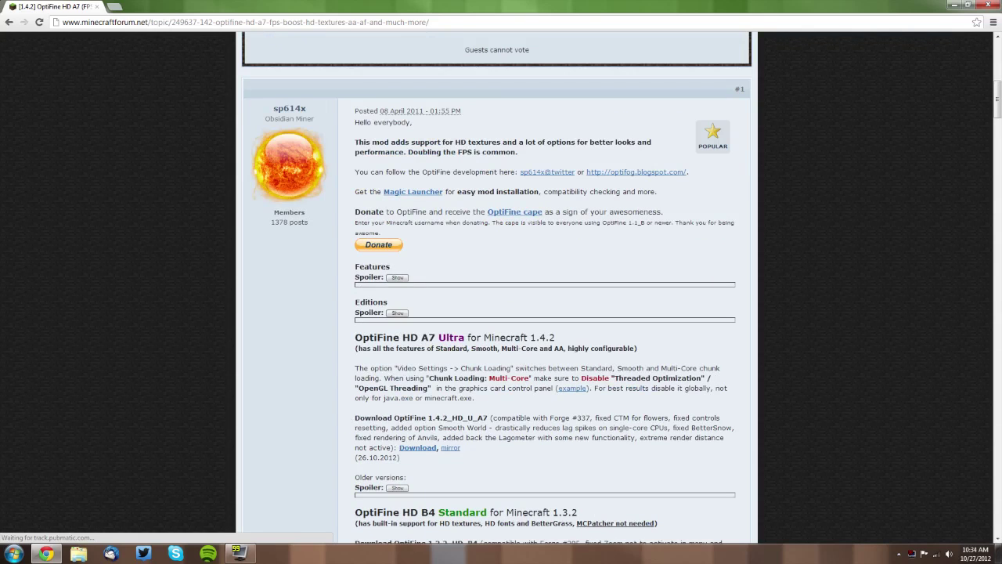
triple_click(505, 337)
click(505, 337)
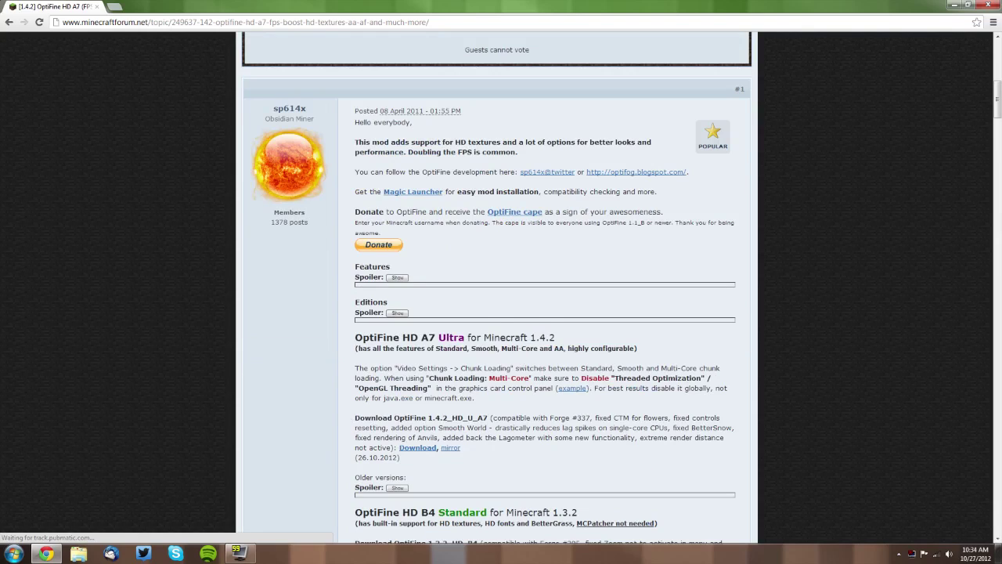
click(405, 450)
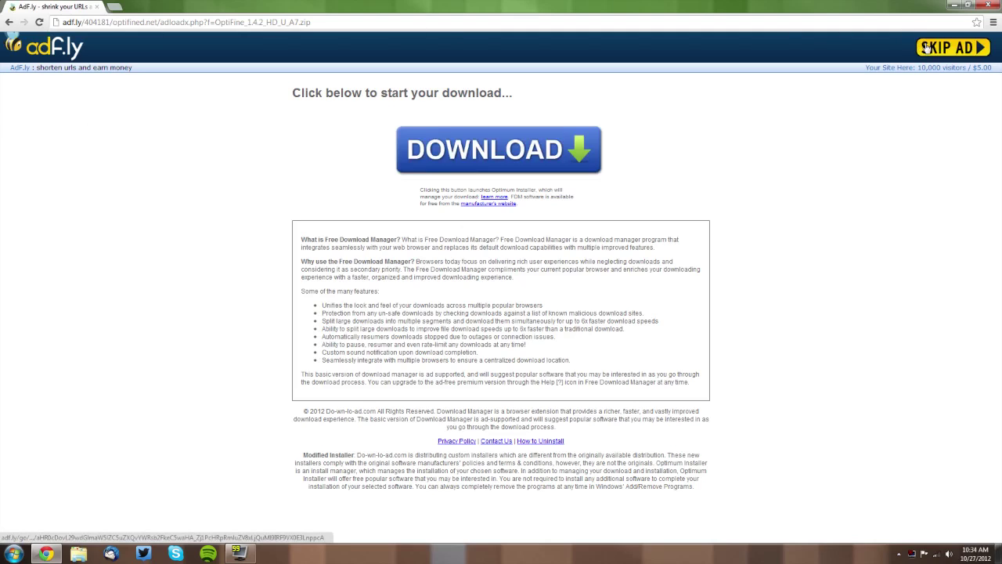
Step: Skip the ad, save OptiFine_1.4.2_HD_U_A7.zip to the Desktop, and close Chrome
click(926, 48)
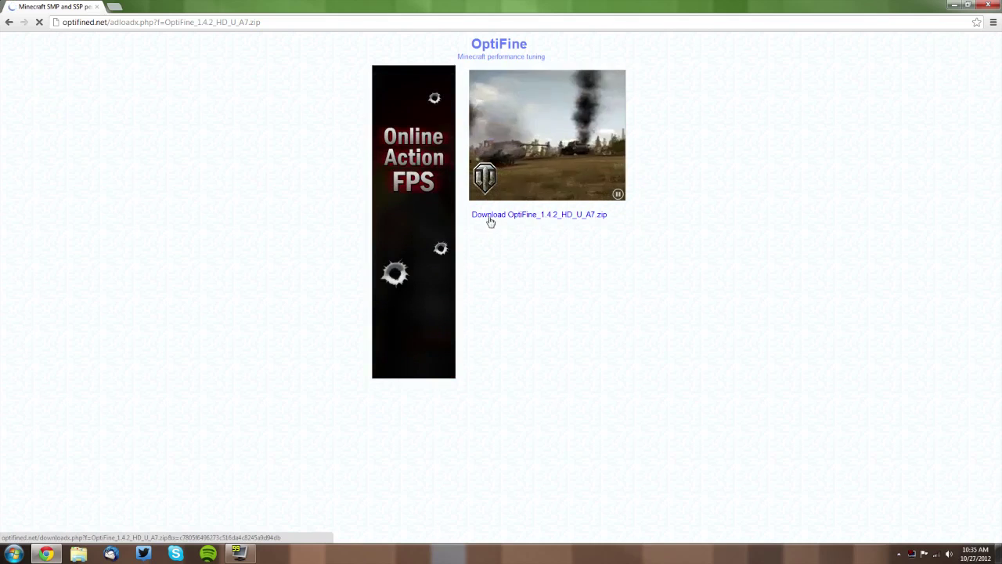
click(576, 214)
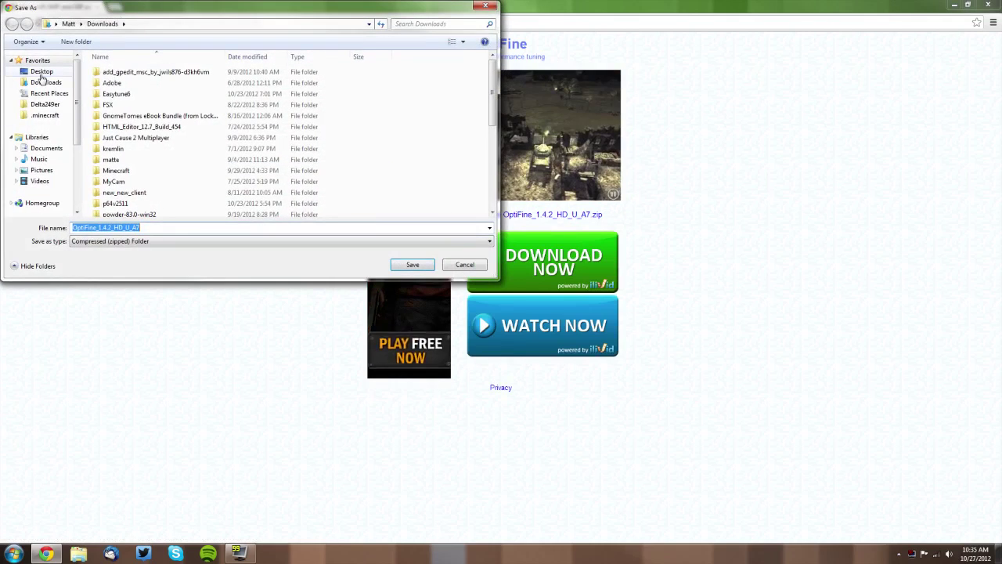
click(41, 72)
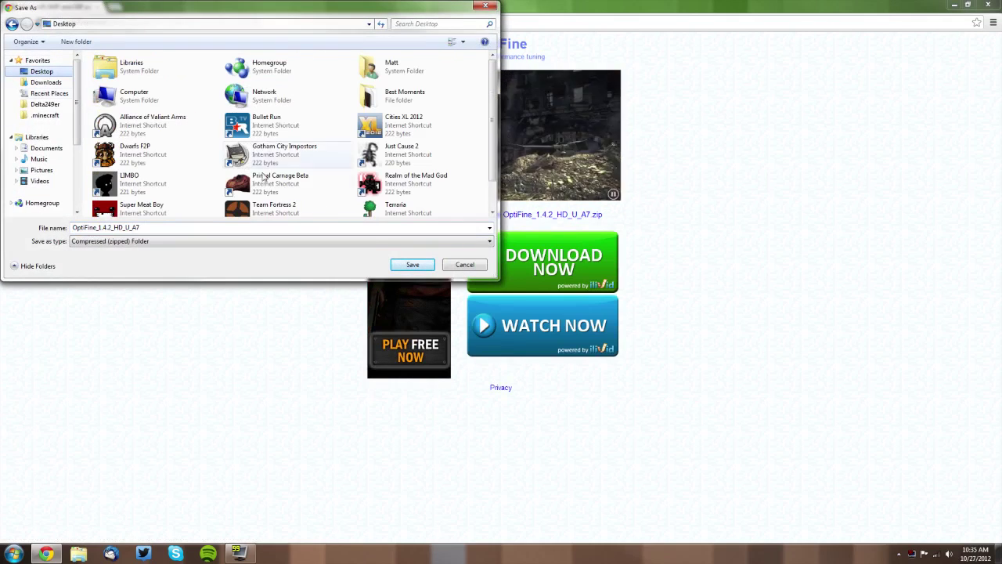
click(413, 265)
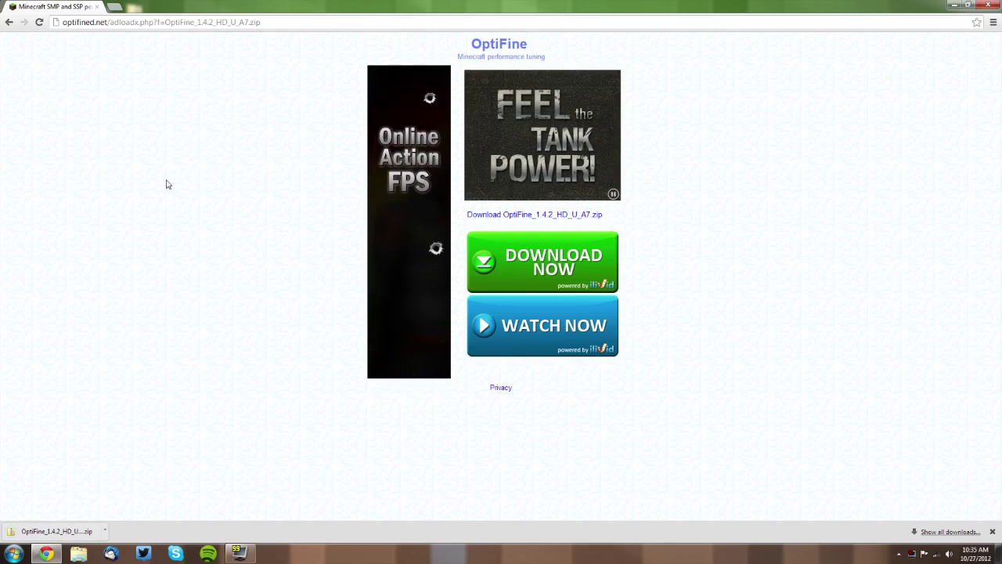
click(989, 5)
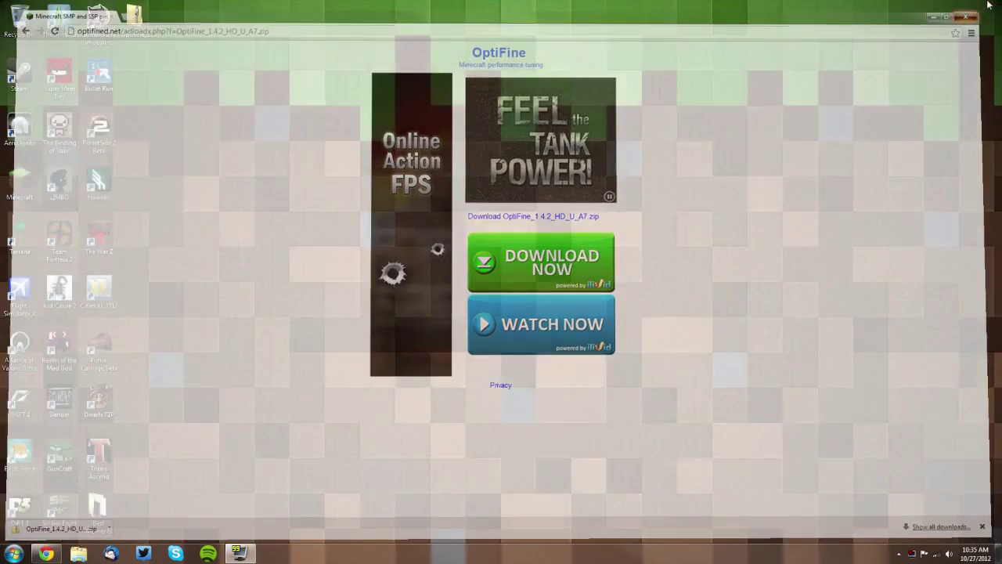
Step: Move the OptiFine zip to mid-desktop and extract it into an OptiFine_1.4.2_HD_U_A7 folder
drag(134, 19, 541, 249)
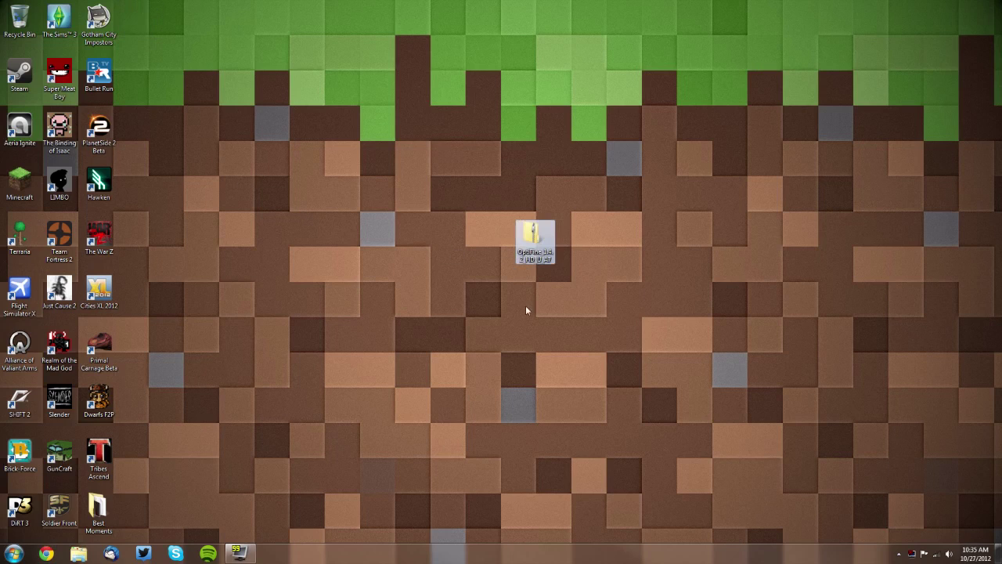
right_click(531, 251)
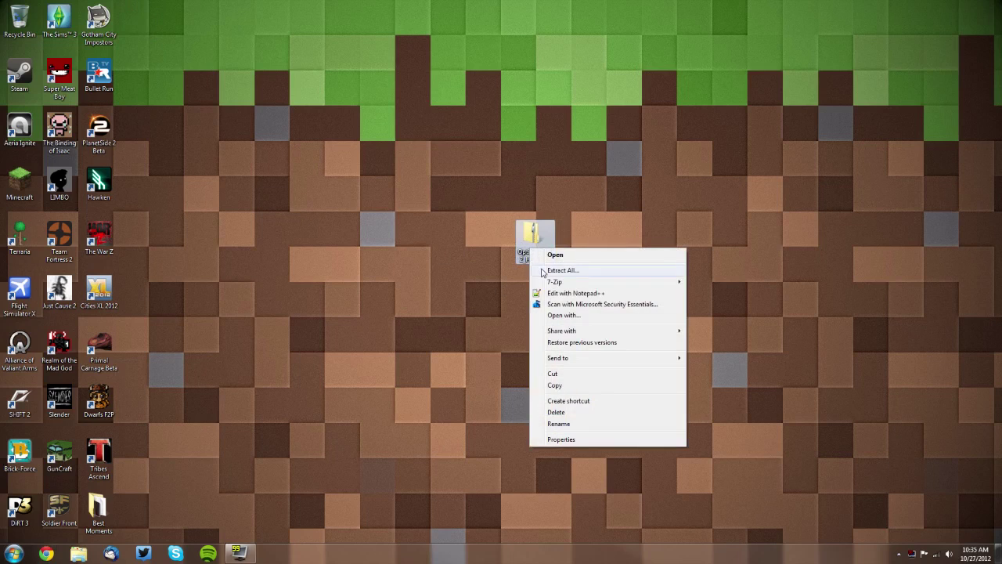
click(560, 270)
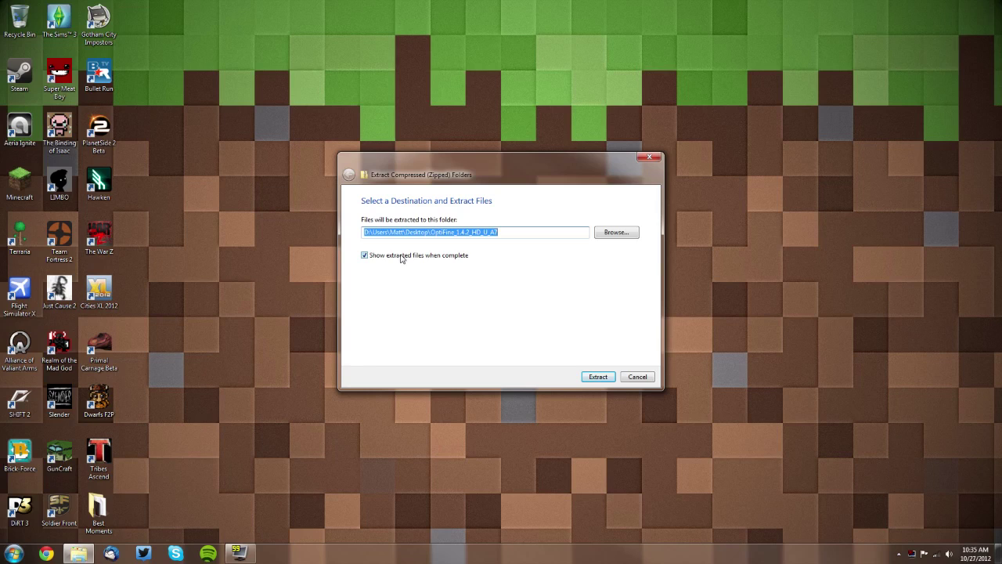
click(594, 376)
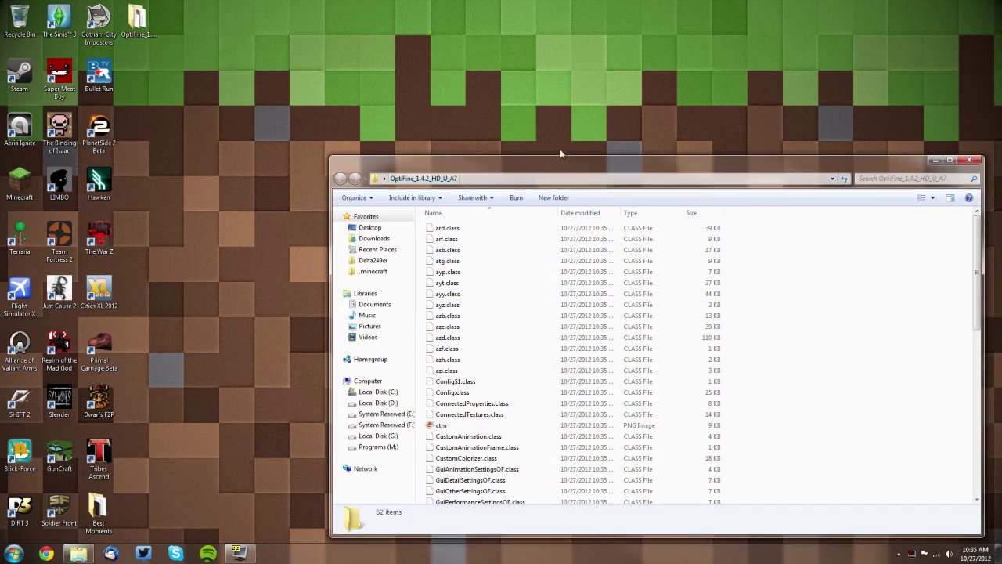
Step: Minimize the extracted folder, view the zip's contents, then restore the extracted folder window
click(936, 160)
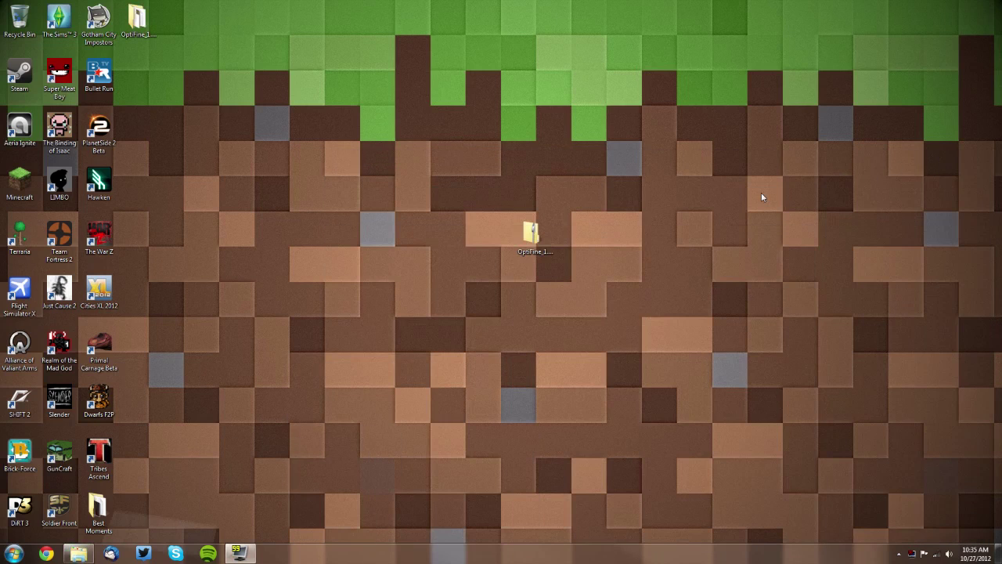
right_click(533, 250)
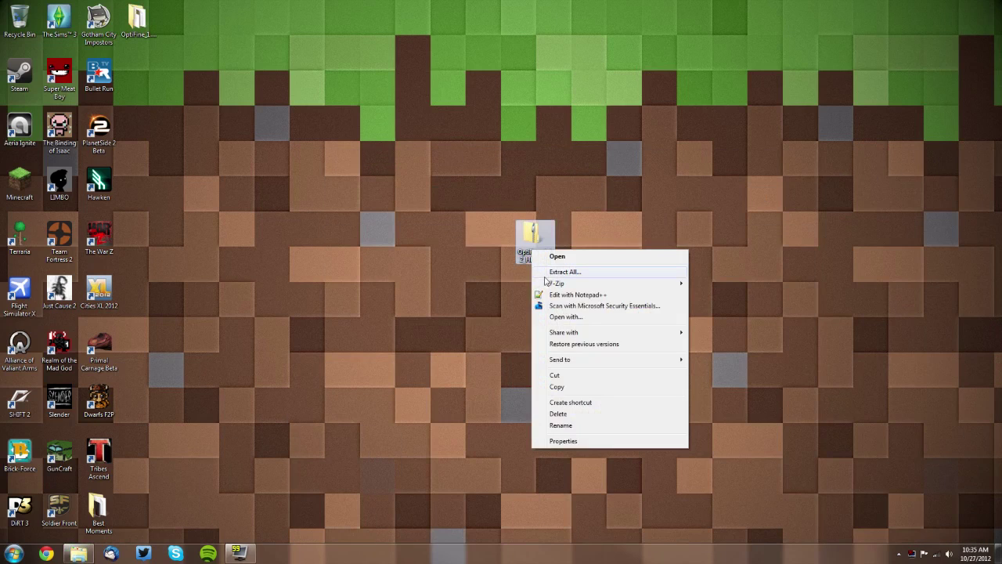
click(467, 252)
double_click(533, 241)
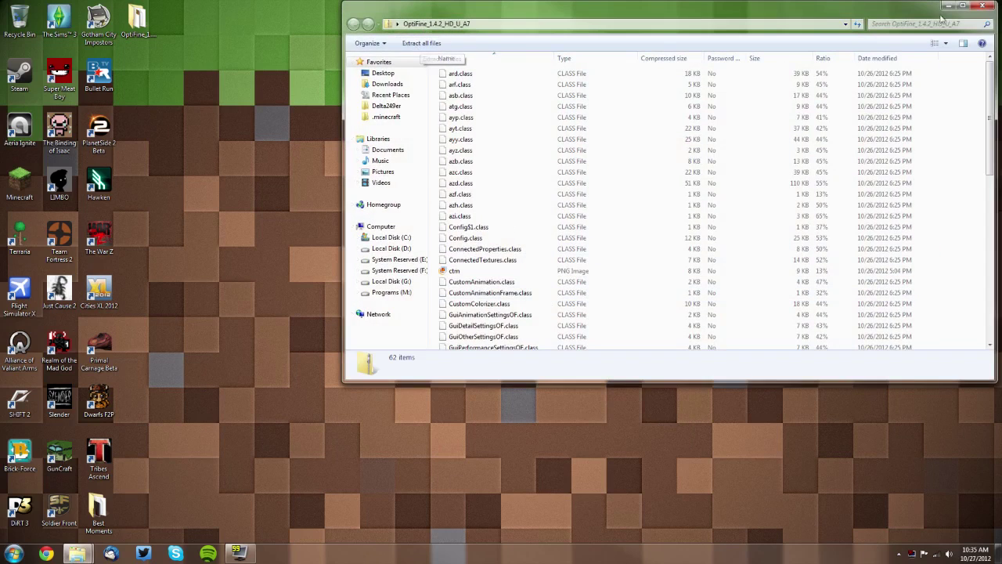
click(983, 6)
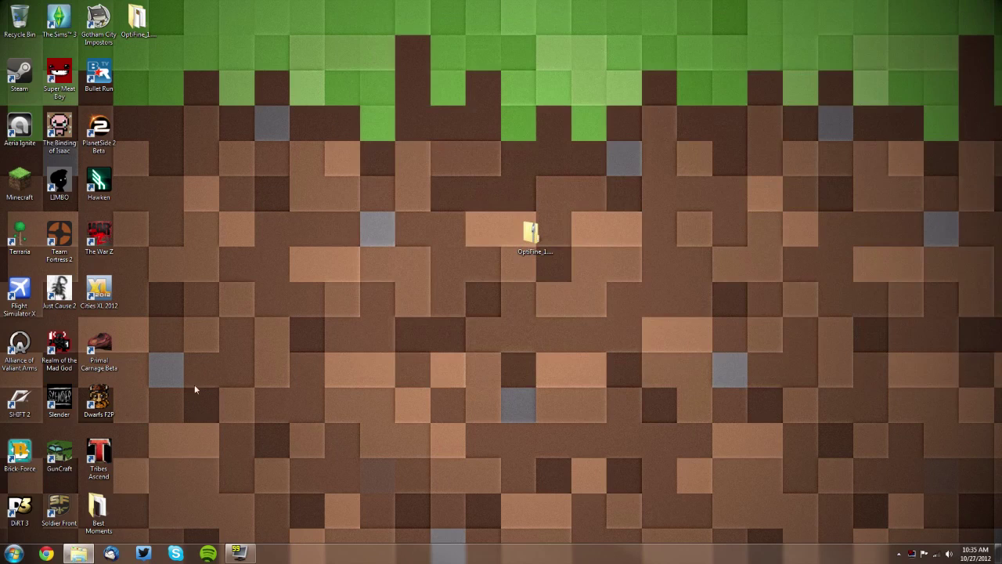
click(78, 553)
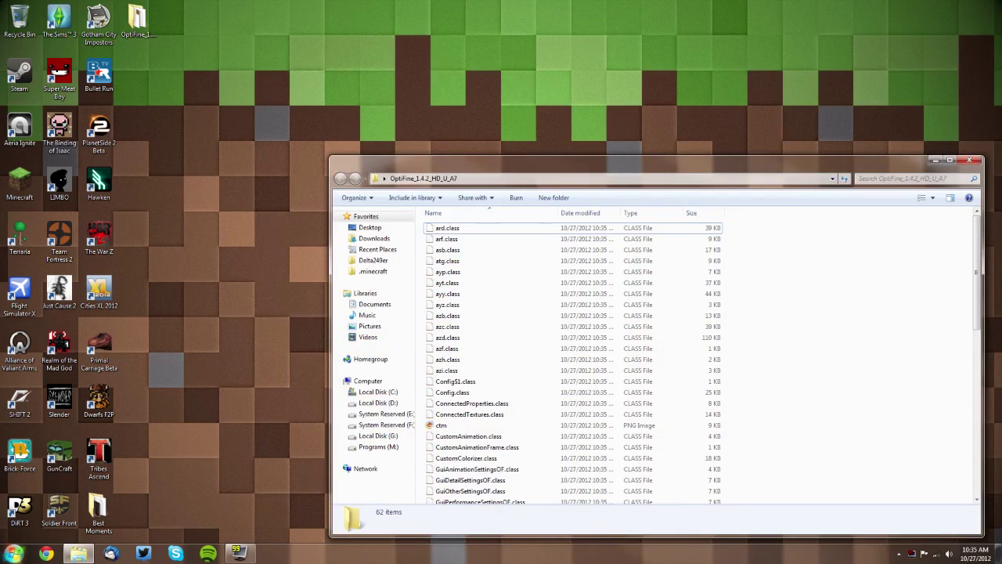
Step: Go to %appdata% and open the .minecraft folder, then its bin folder
click(14, 553)
text(%)
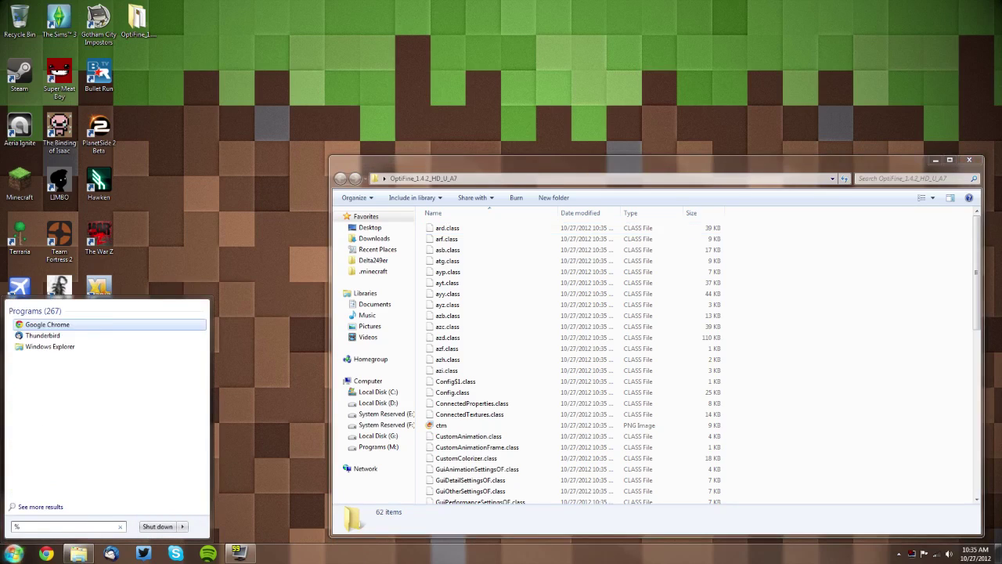
text(appdata%)
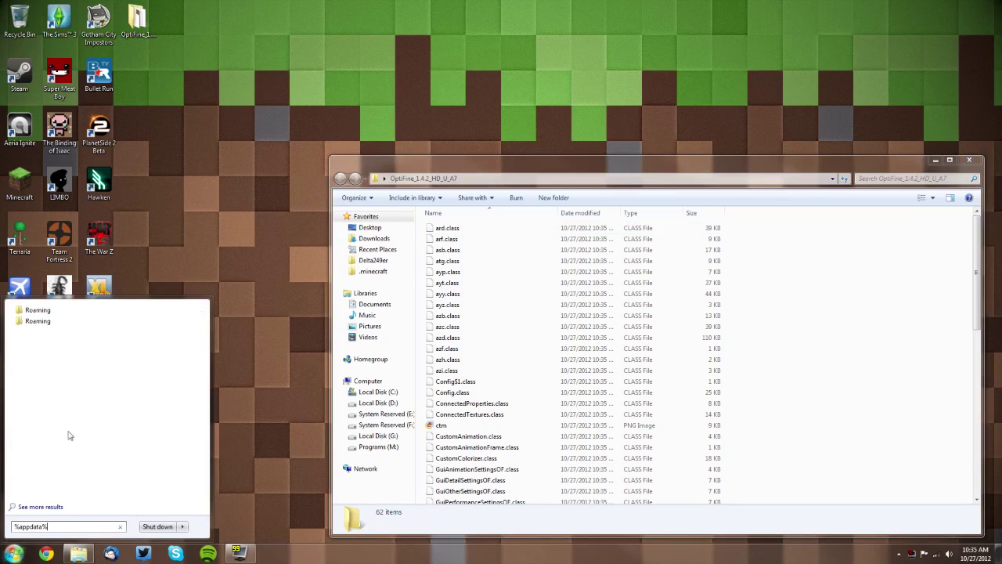
click(38, 310)
drag(489, 14, 330, 30)
double_click(327, 103)
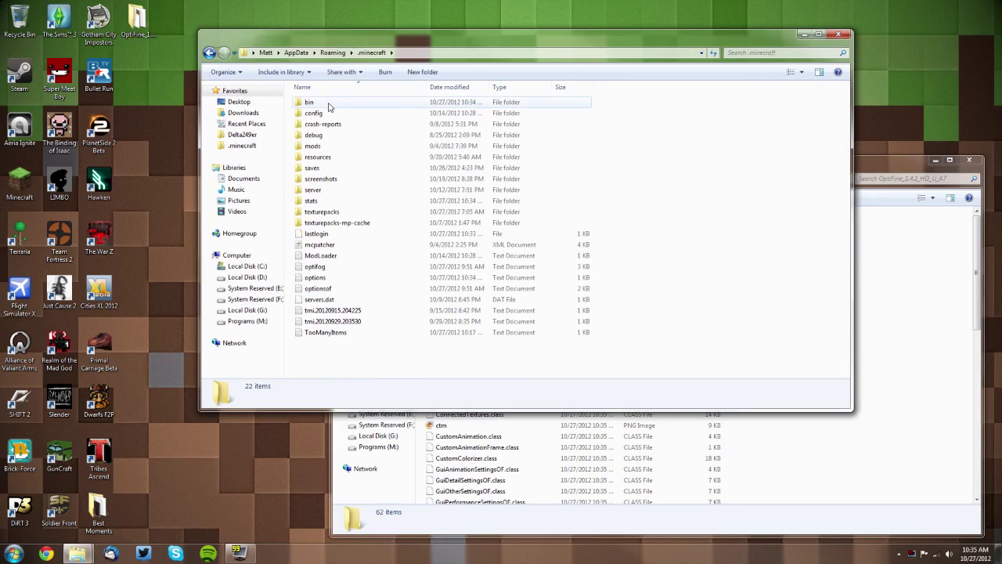
double_click(329, 105)
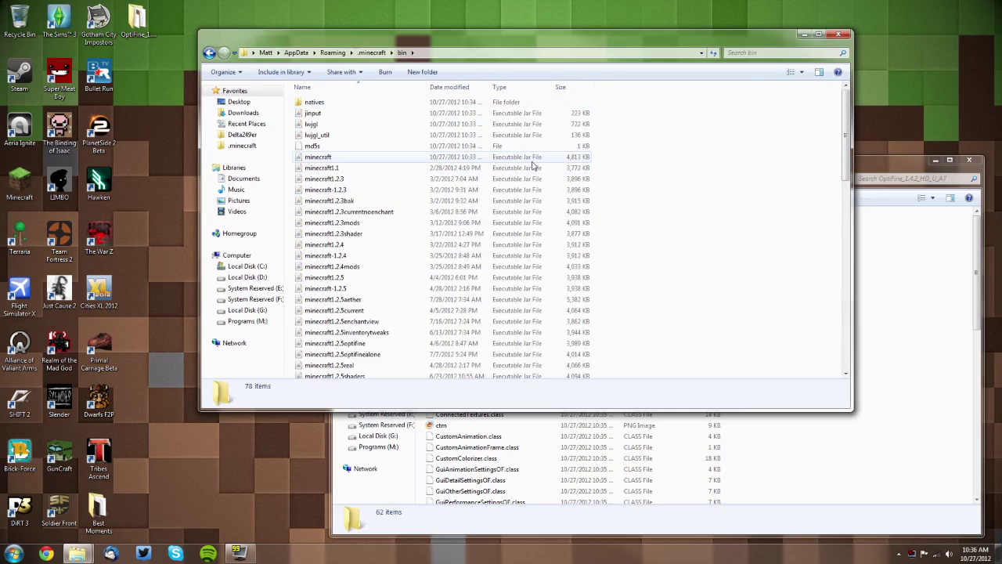
Step: Inspect the minecraft jar's context menu and dismiss it without choosing an action
right_click(338, 158)
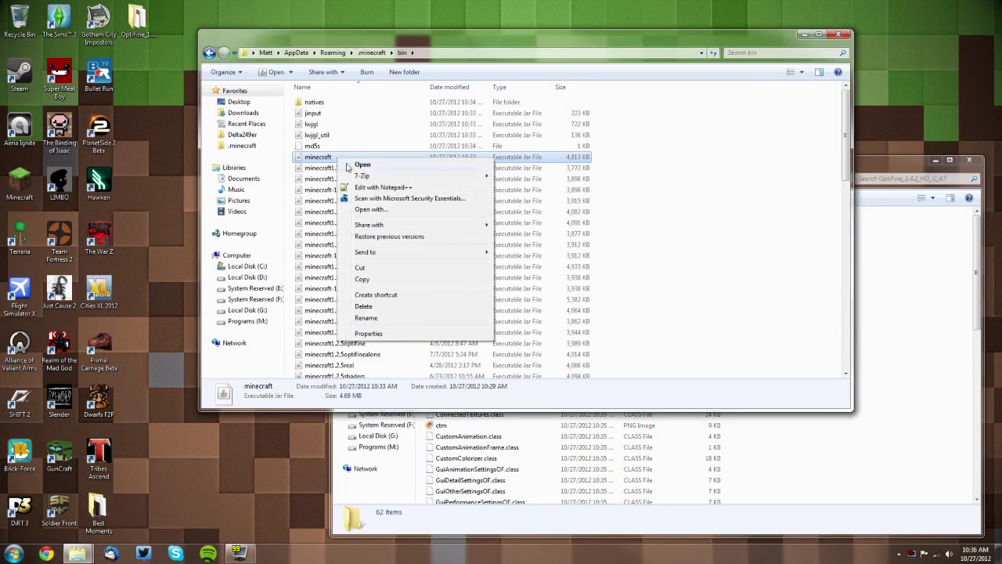
mouse_move(372, 179)
click(408, 55)
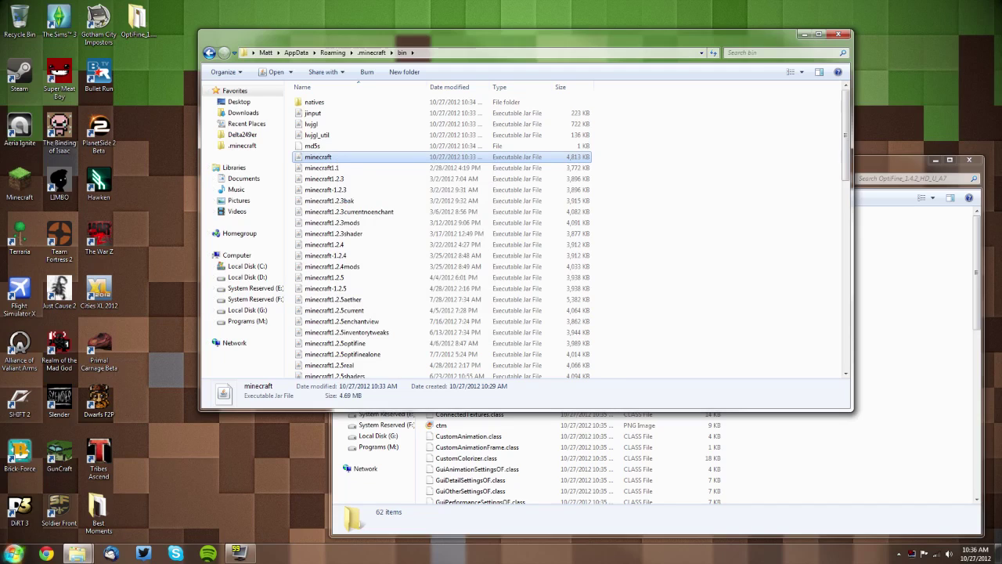
click(14, 553)
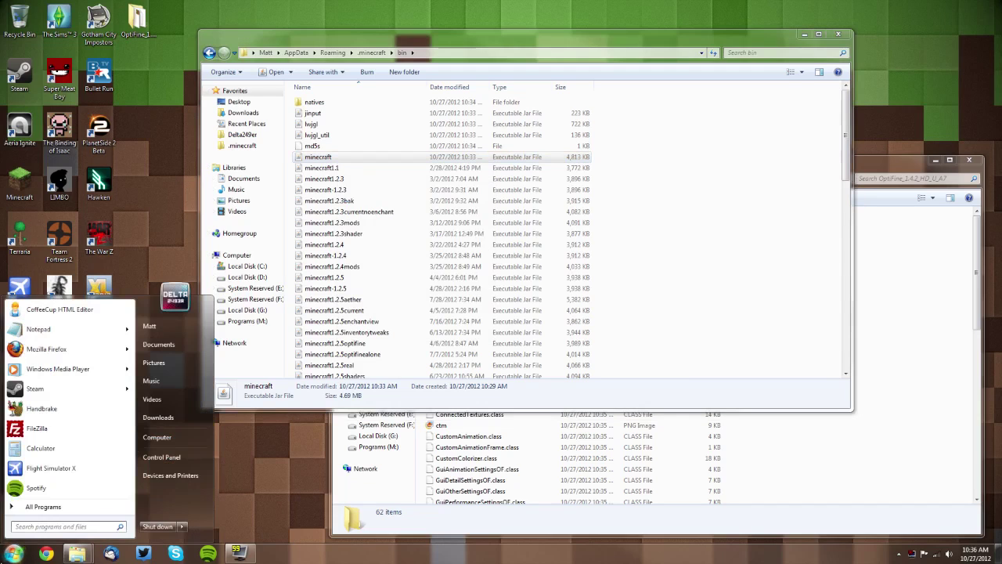
Step: Search for '7-zip' and launch 7-Zip File Manager from the results
text(7zip)
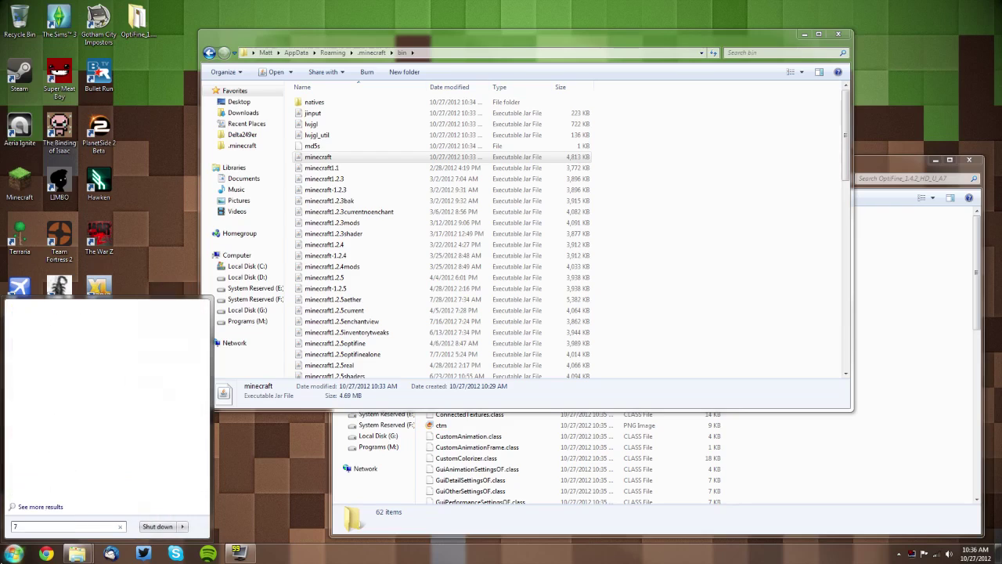
key(BackSpace)
key(BackSpace)
key(BackSpace)
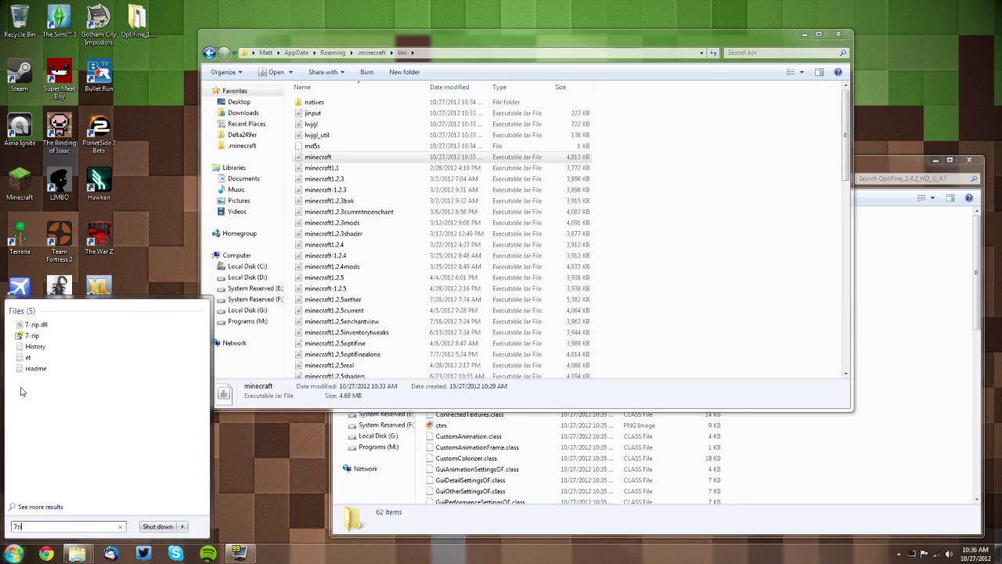
text(-zip)
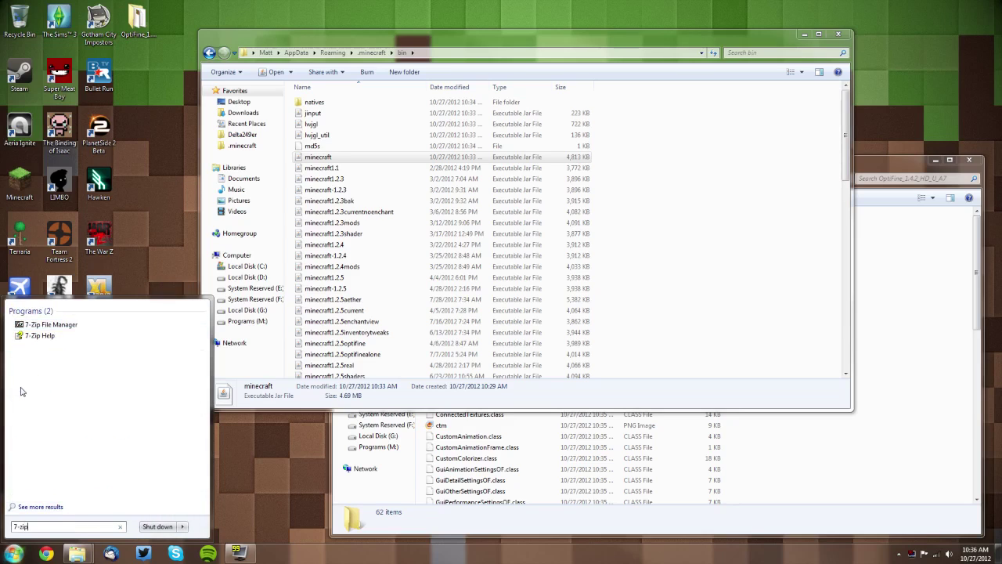
click(100, 326)
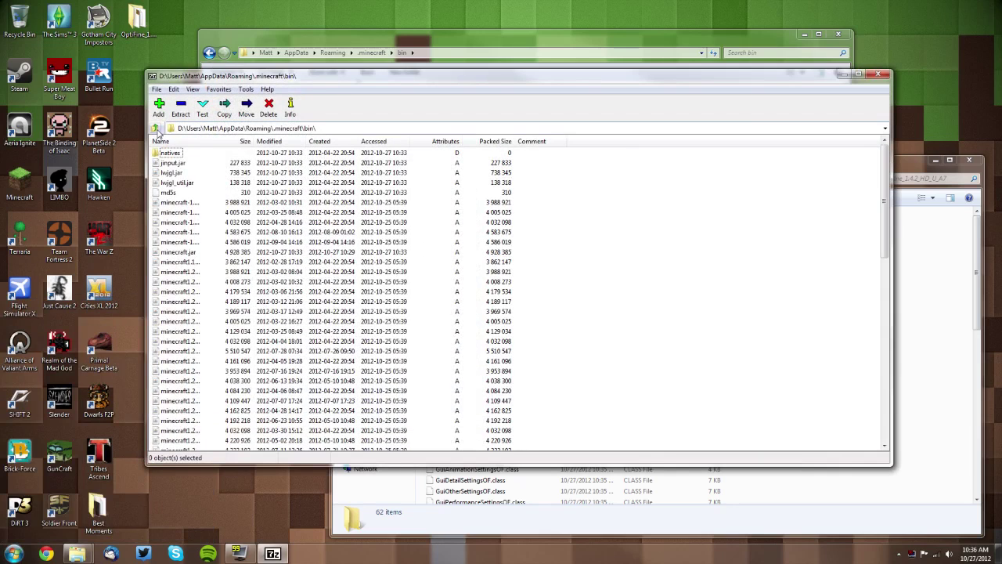
Step: In 7-Zip, go up to AppData, back down through Roaming, .minecraft and bin, and open minecraft.jar
click(156, 129)
click(155, 128)
click(156, 129)
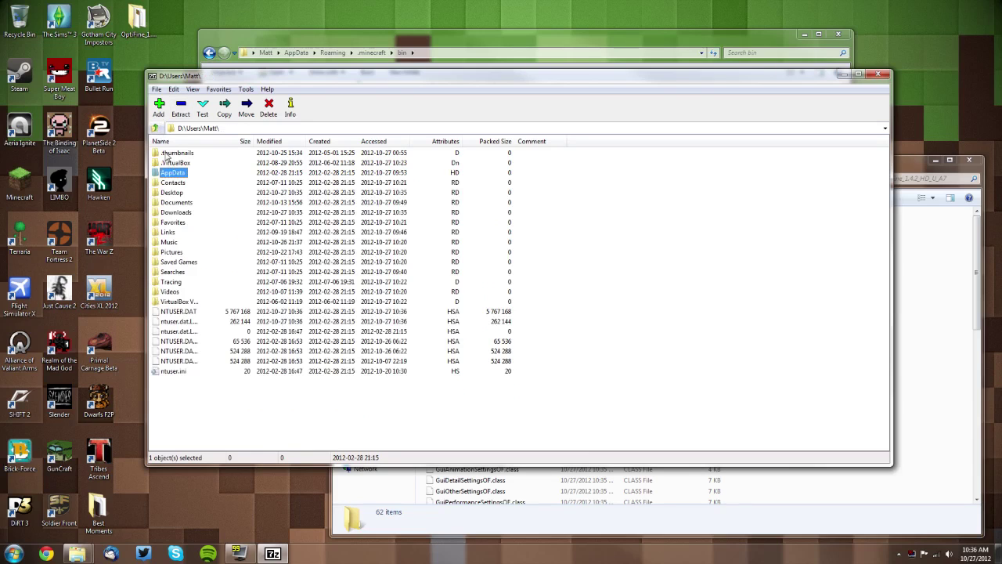
double_click(169, 173)
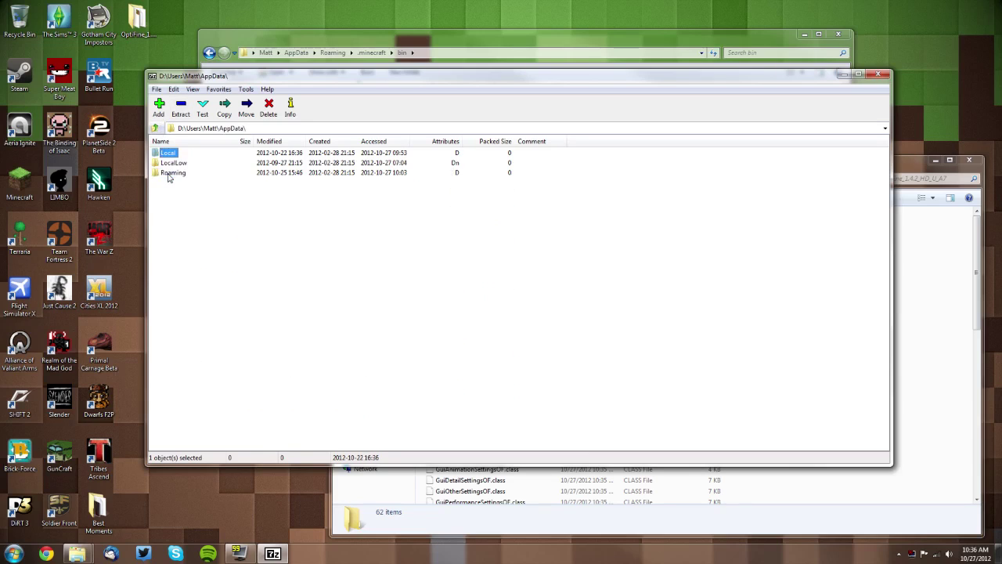
double_click(169, 174)
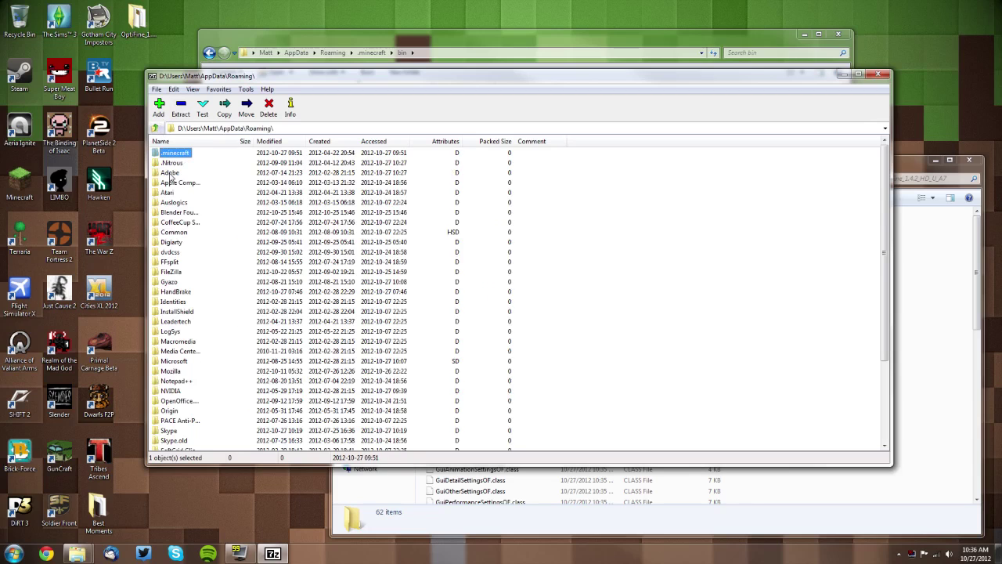
double_click(165, 154)
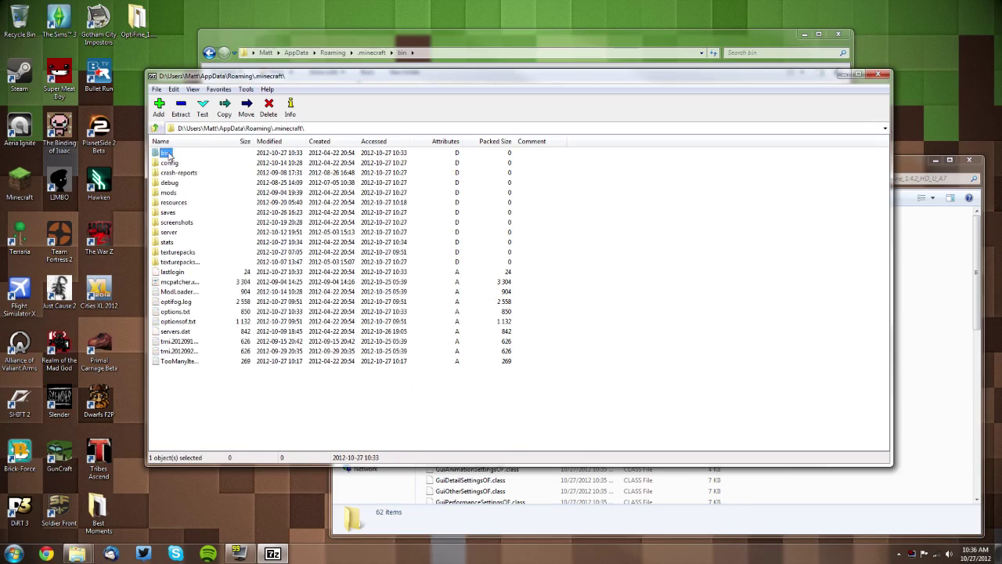
double_click(167, 154)
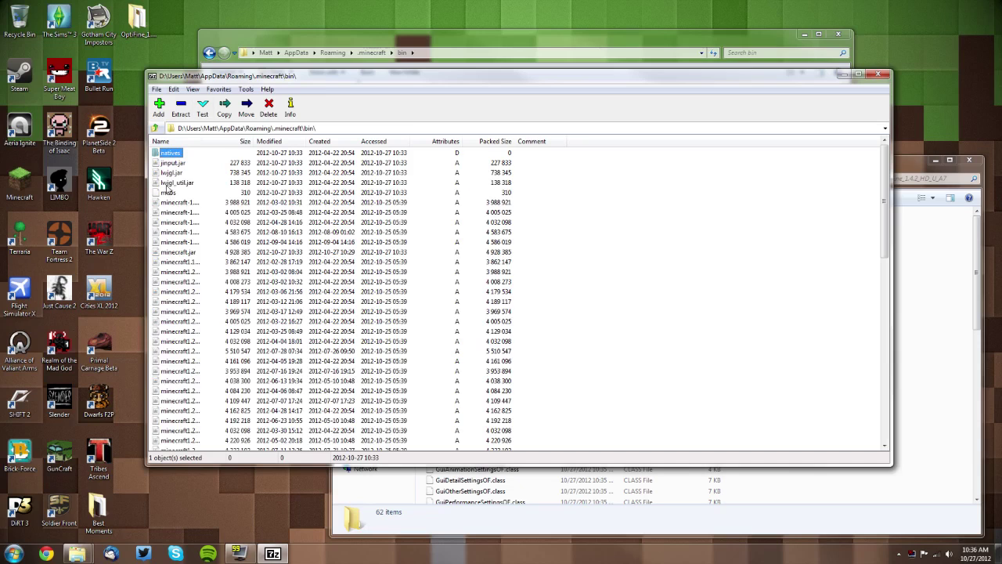
scroll(180, 211, down, 10)
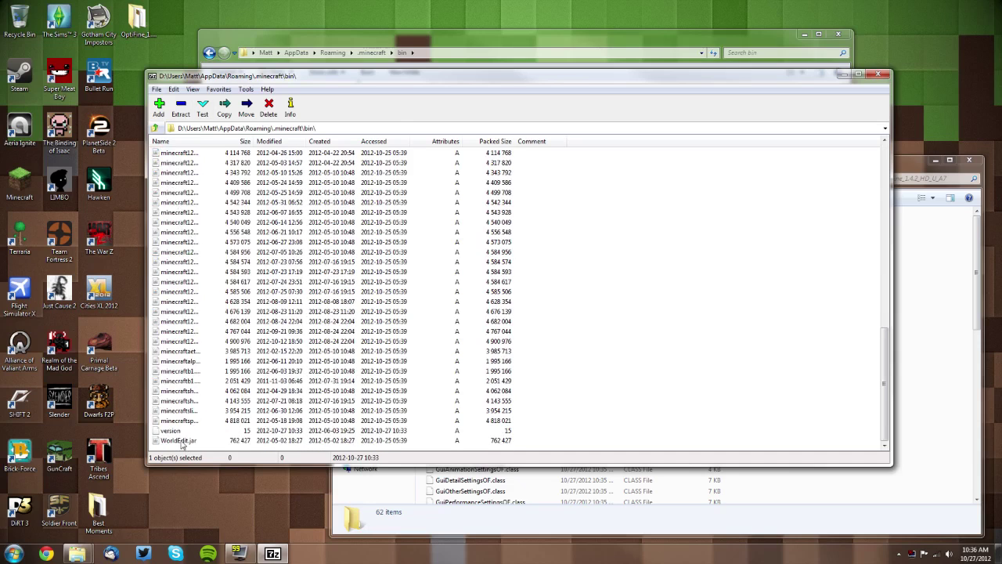
scroll(209, 407, up, 9)
scroll(212, 405, up, 7)
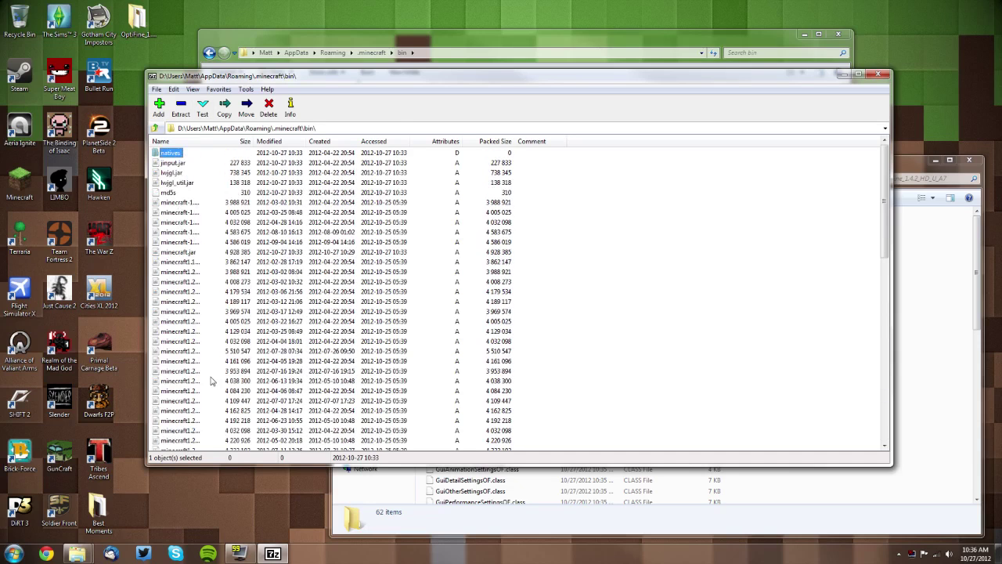
double_click(178, 252)
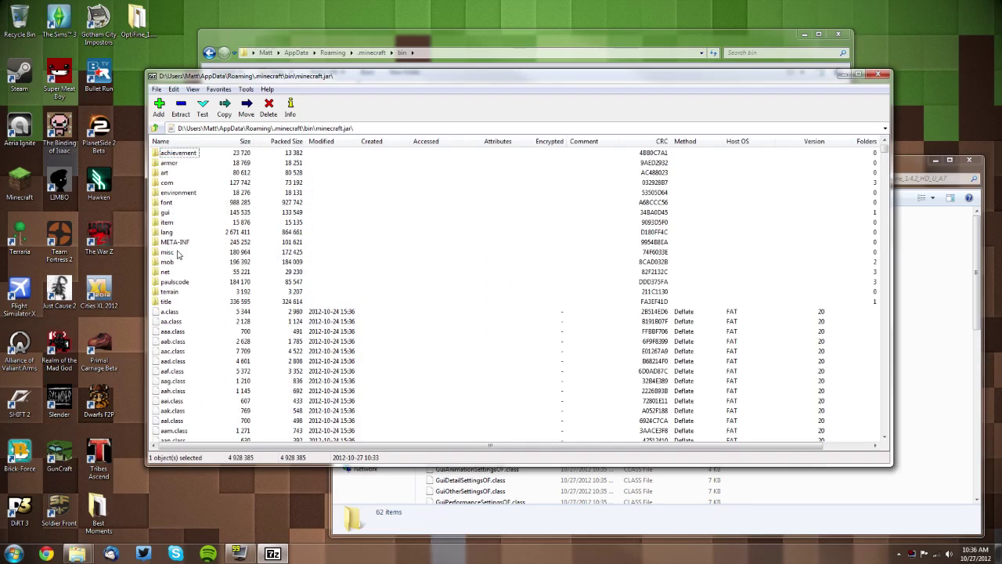
Step: Move the 7-Zip window aside and delete the META-INF folder from minecraft.jar
drag(427, 78, 320, 151)
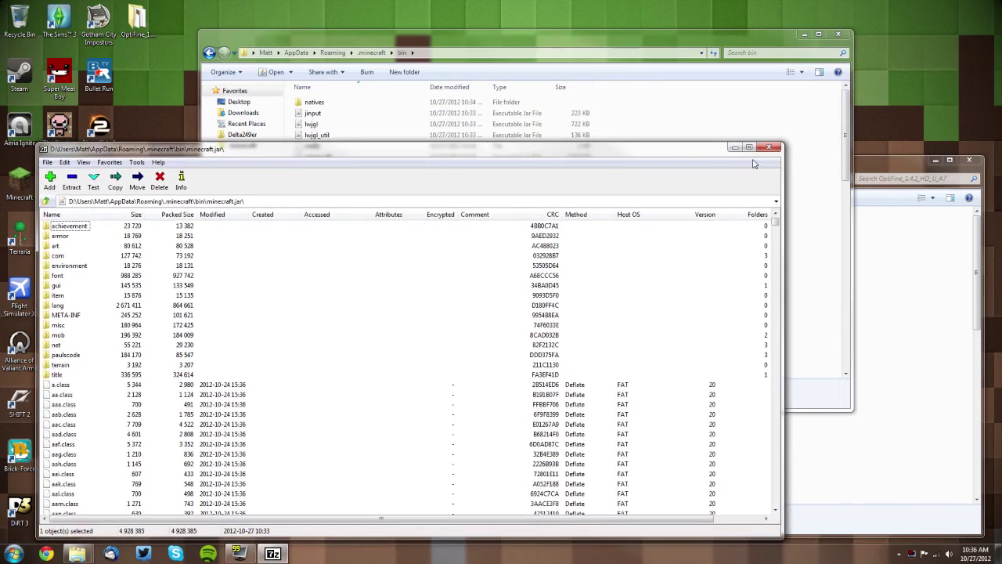
drag(586, 154, 415, 69)
click(133, 233)
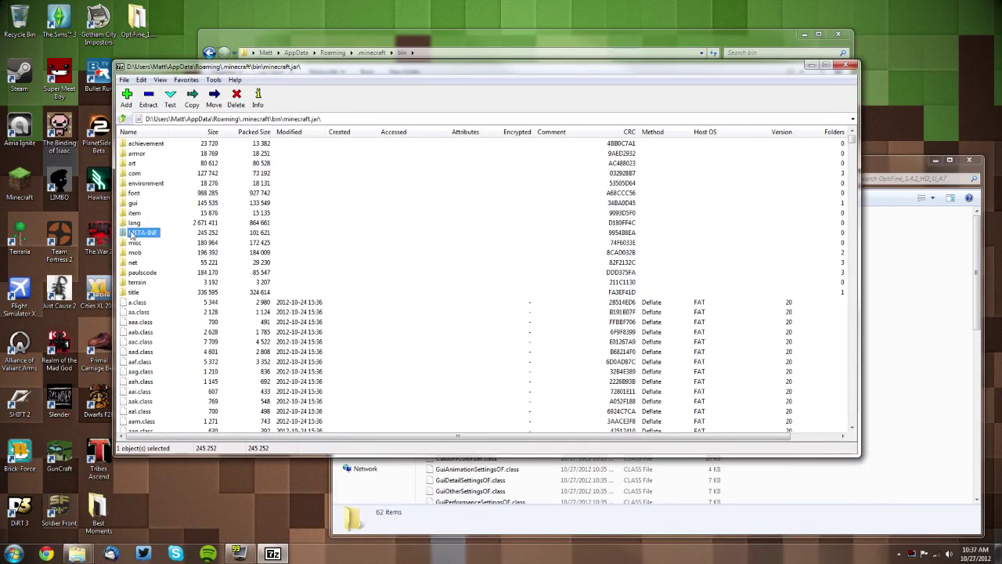
key(Delete)
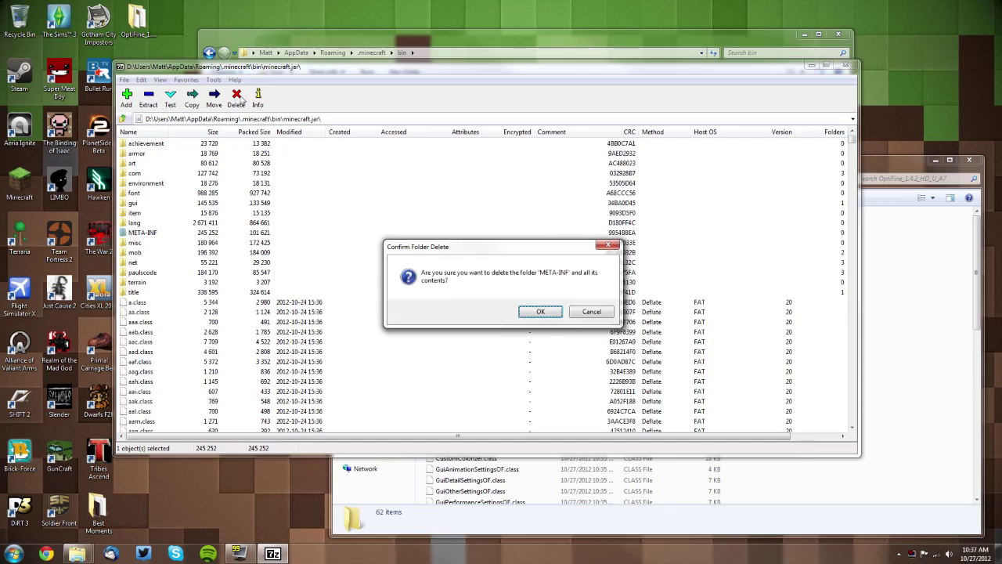
click(538, 311)
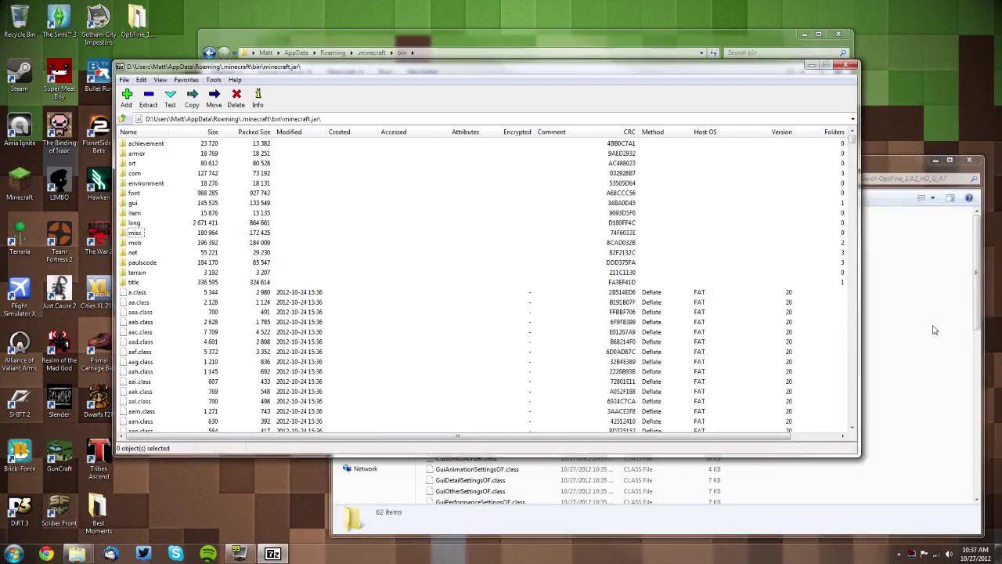
Step: Select all 62 files in the OptiFine_1.4.2_HD_U_A7 folder window
click(935, 326)
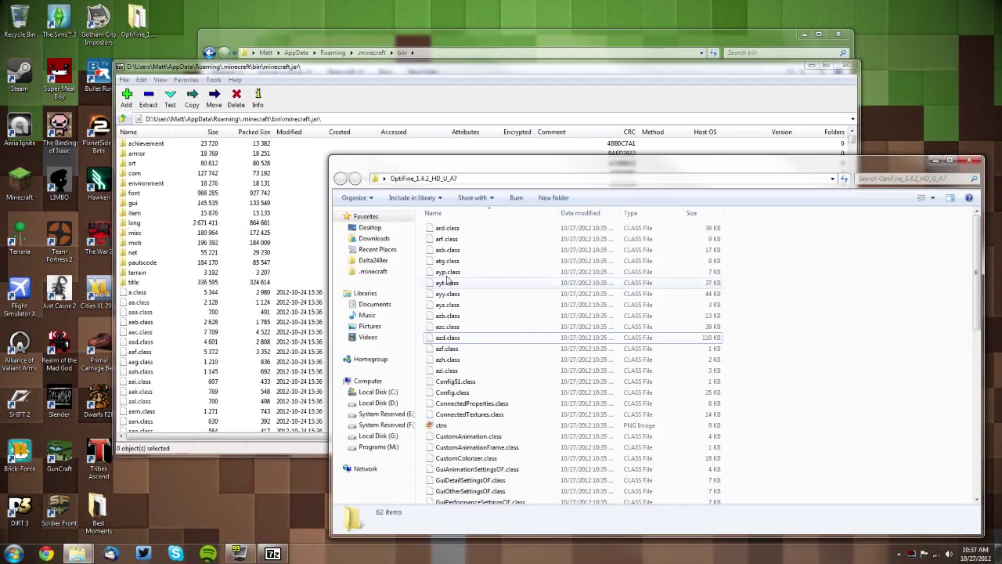
click(443, 372)
scroll(470, 379, down, 10)
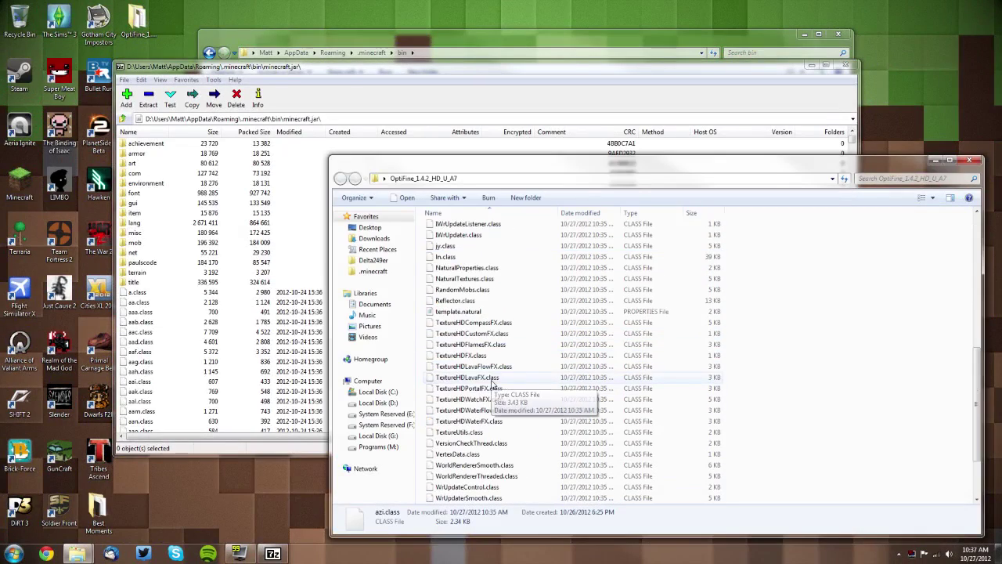
click(794, 302)
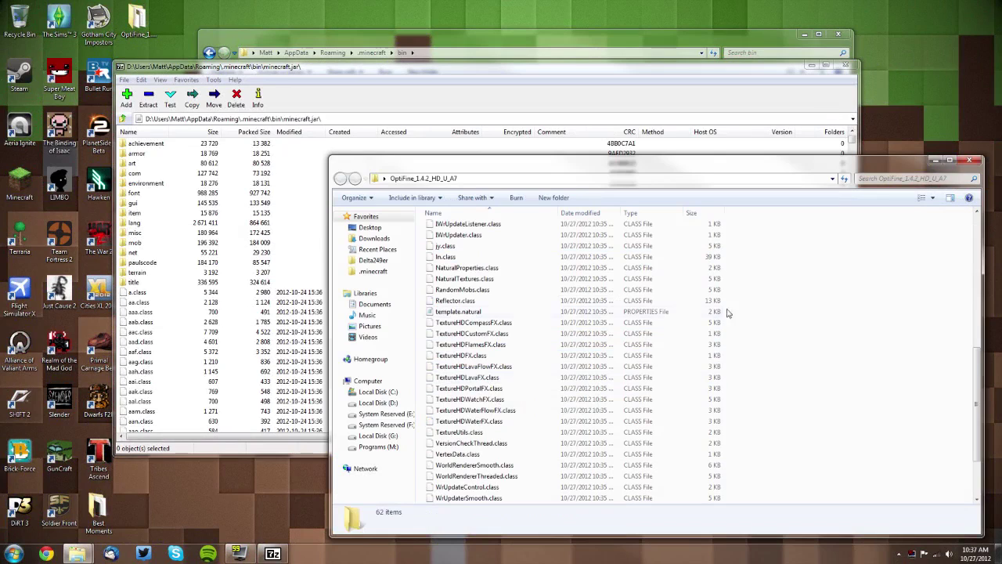
click(454, 356)
key(ctrl+a)
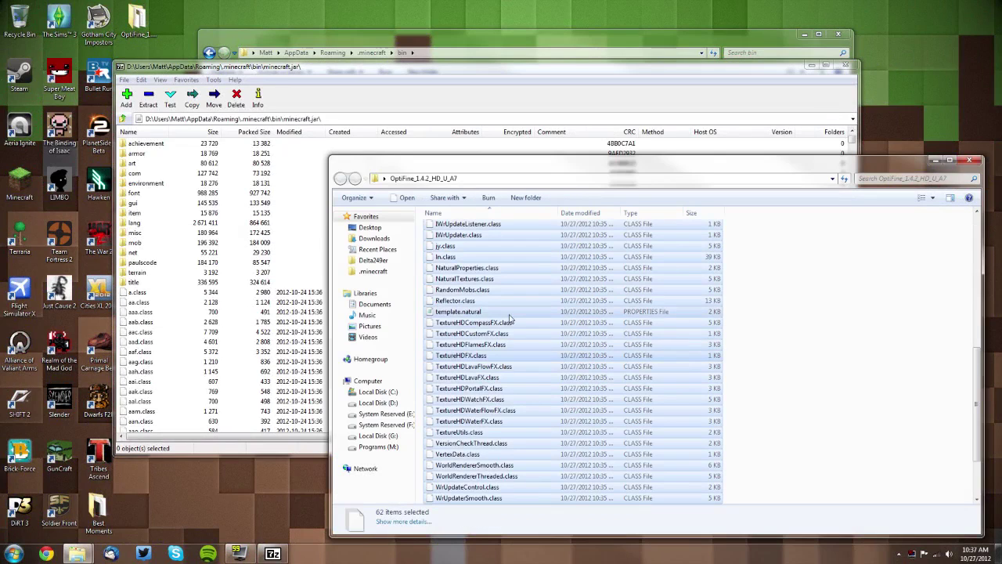
scroll(505, 321, up, 10)
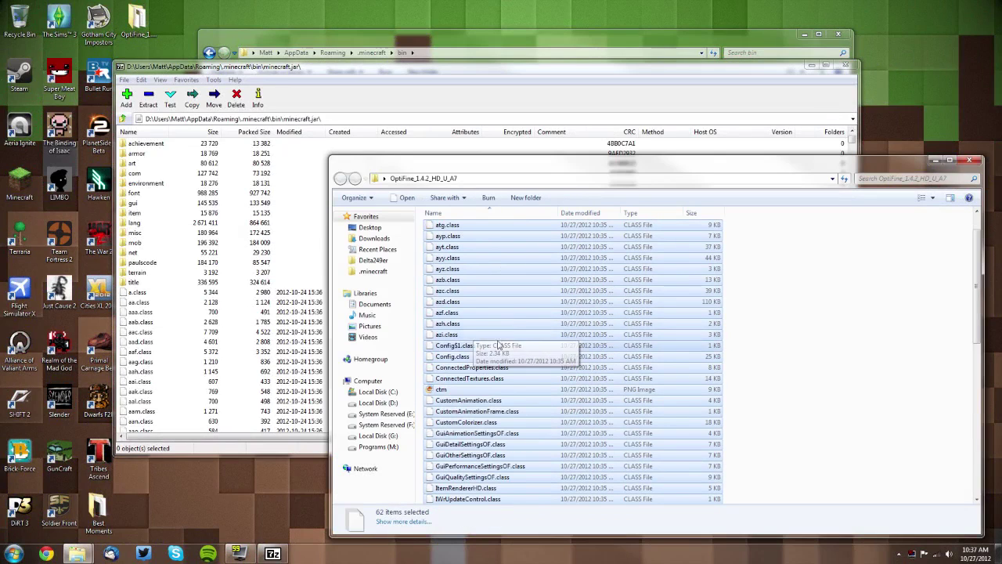
Step: Drag the 62 OptiFine files into minecraft.jar, confirm the copy, and close 7-Zip
drag(508, 330, 338, 83)
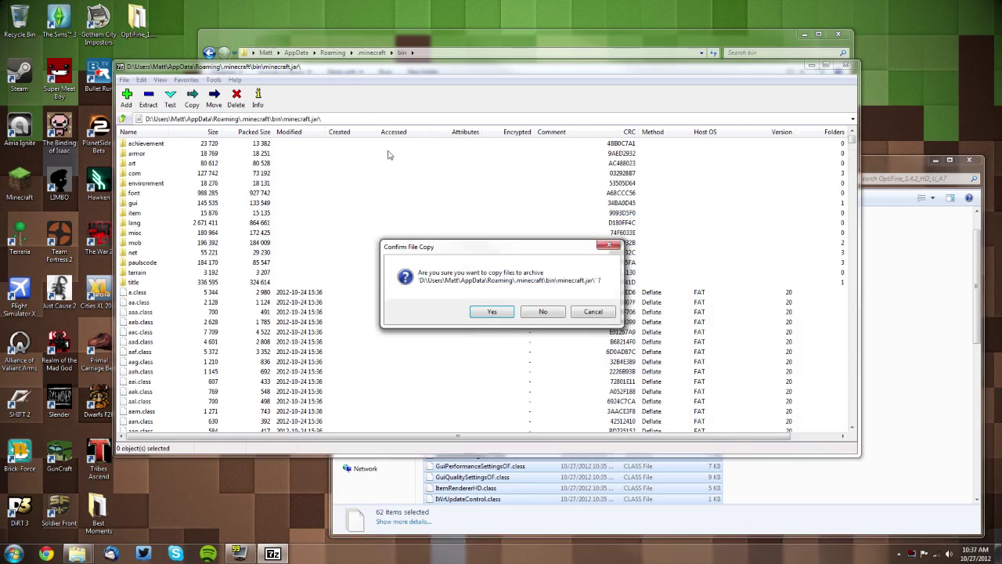
click(492, 312)
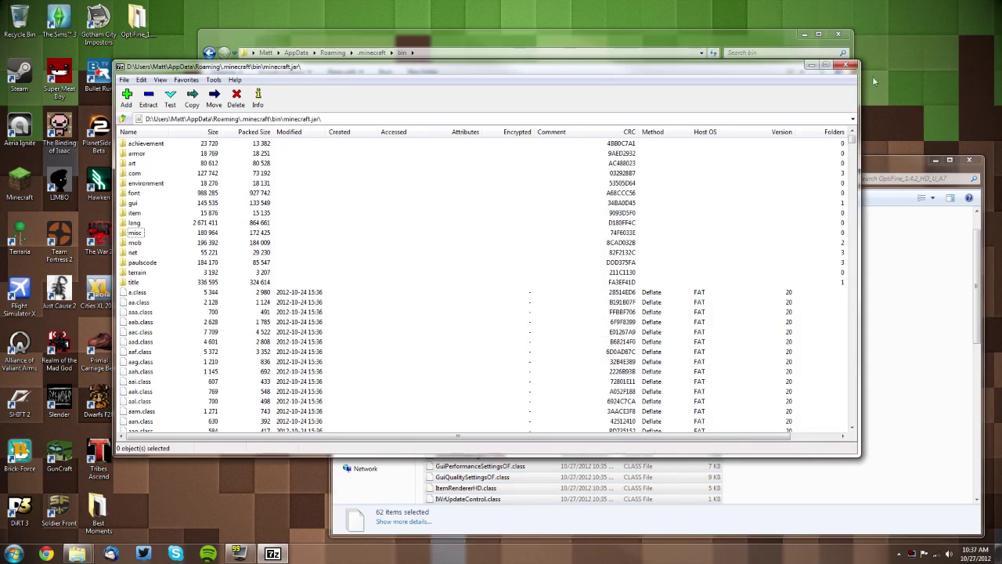
click(849, 65)
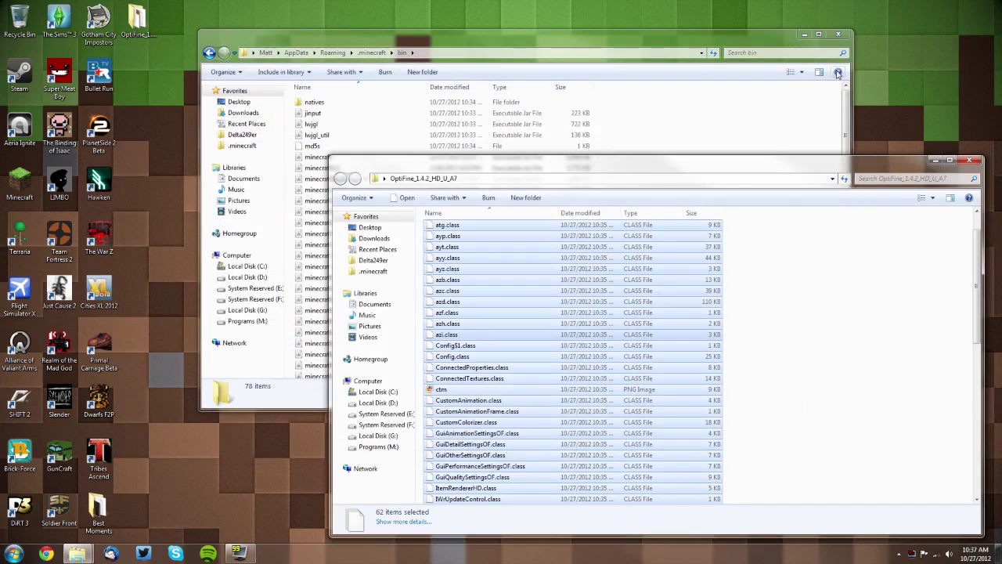
Step: Deselect the OptiFine files and close the OptiFine_1.4.2_HD_U_A7 folder window
click(921, 291)
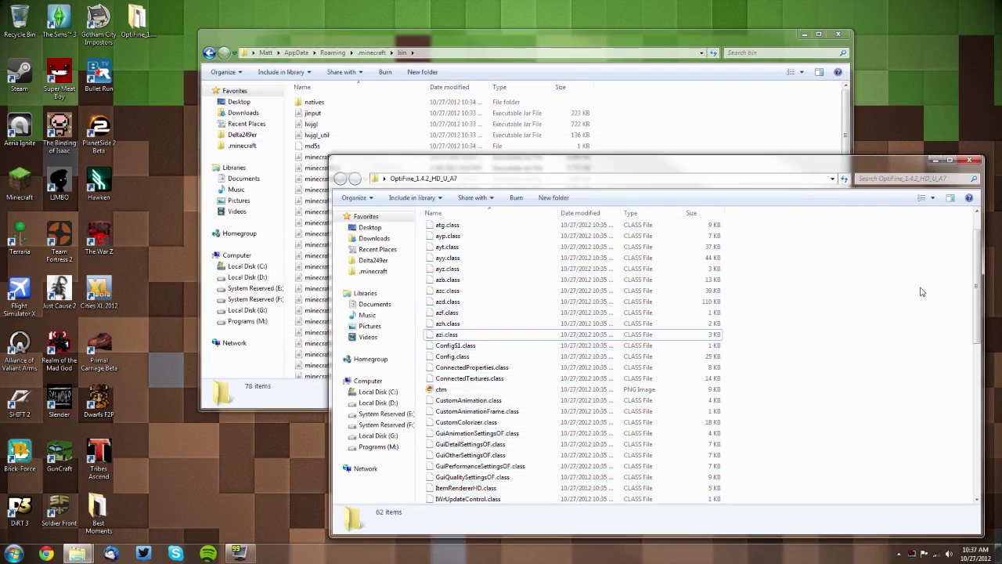
click(969, 161)
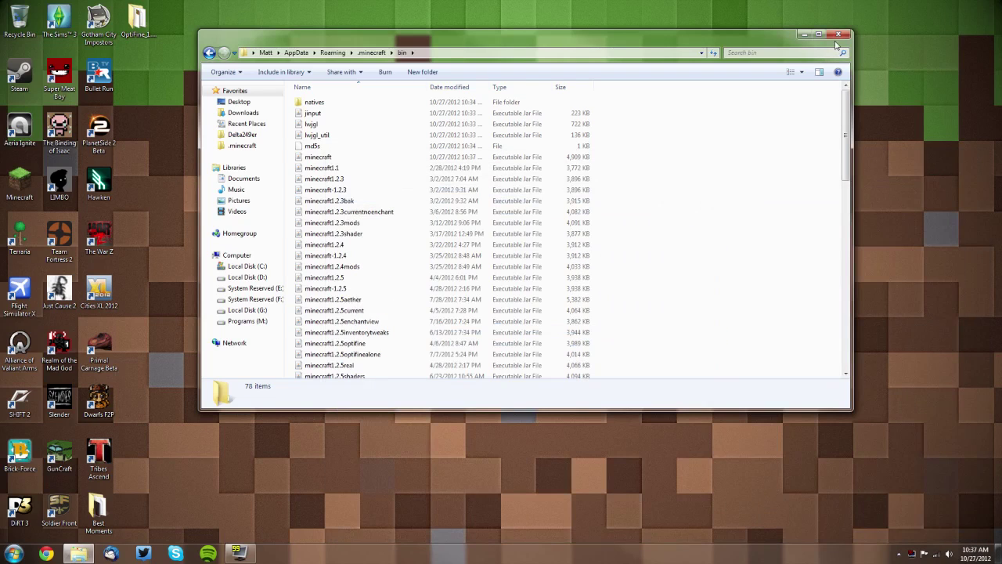